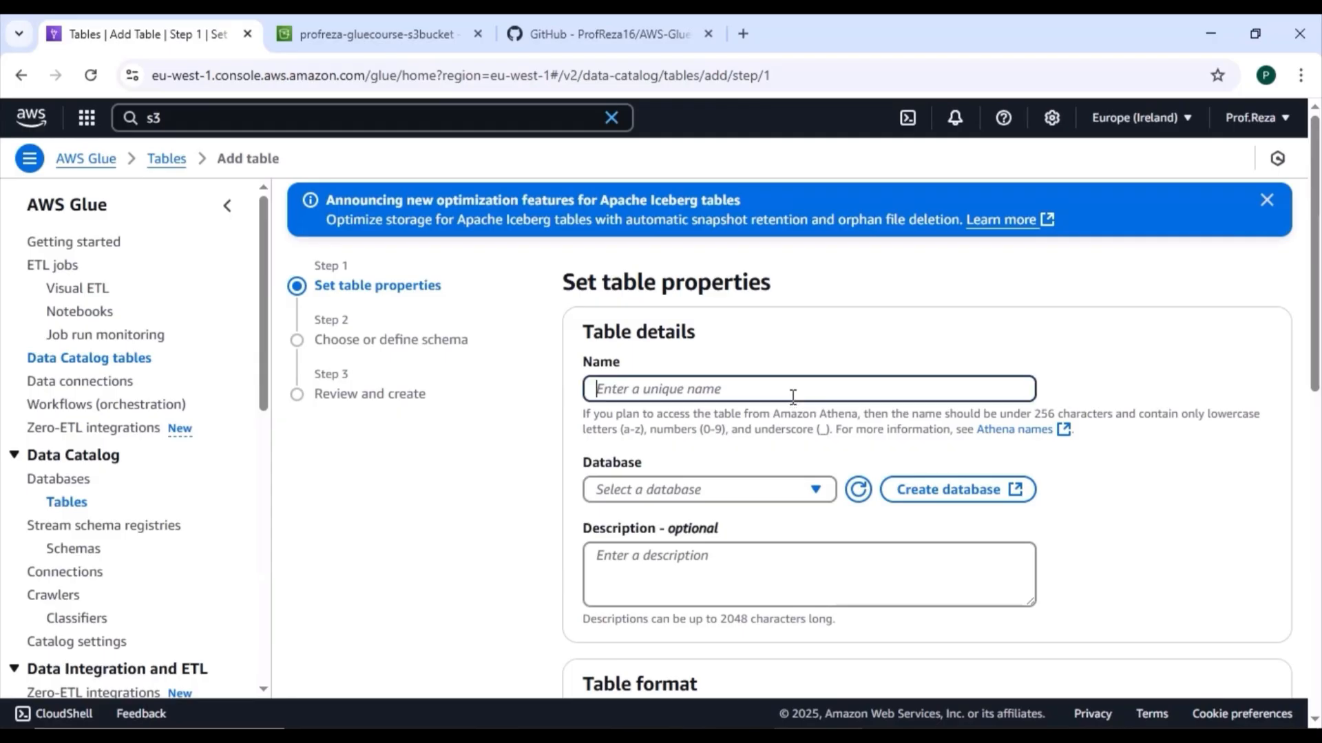
# Step: Name the new table customers and assign it to the raw_data database
pyautogui.write('c')
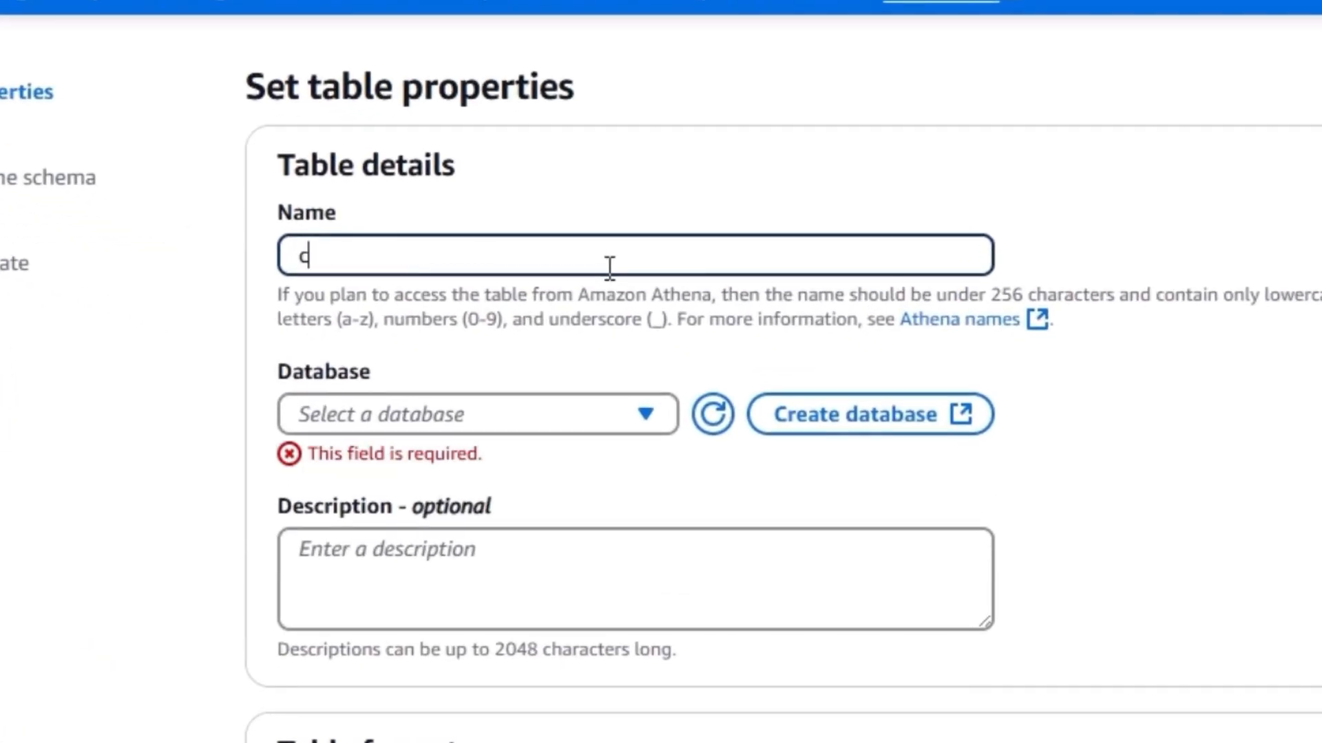
pyautogui.write('ustomers')
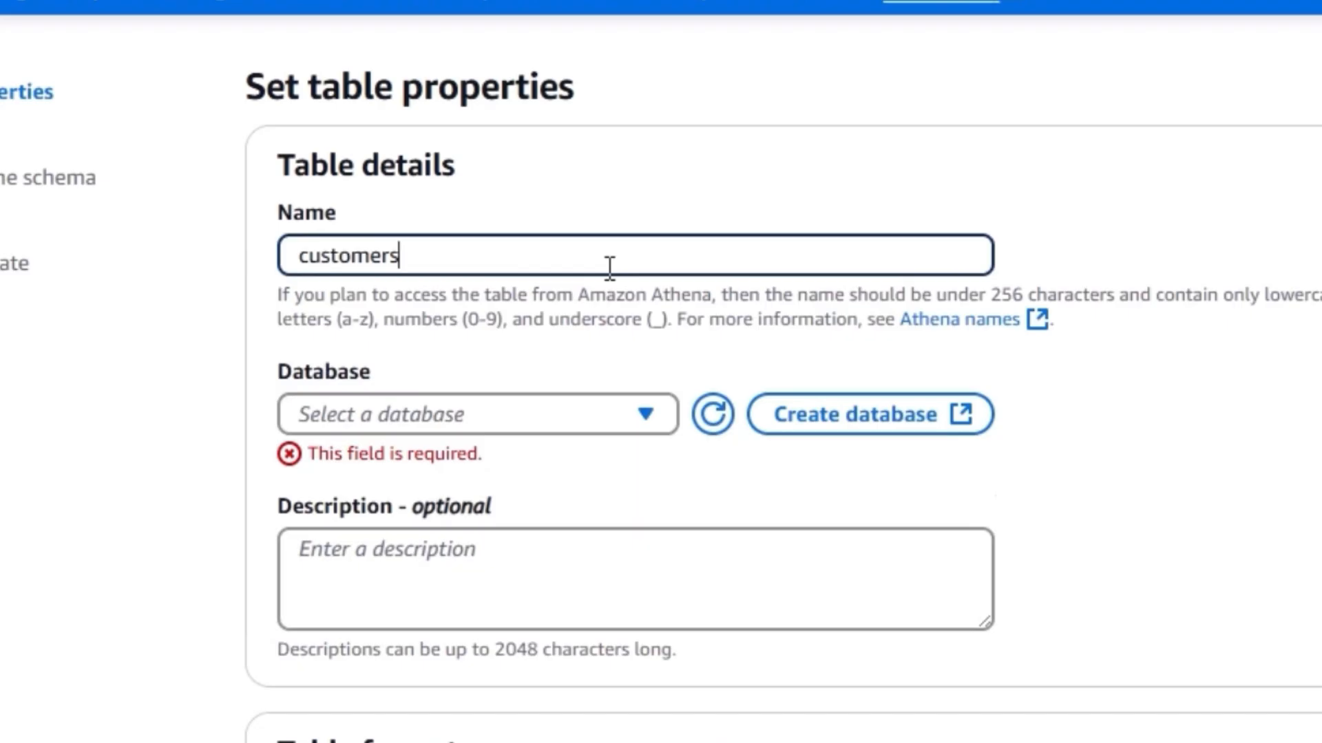
pyautogui.click(1000, 371)
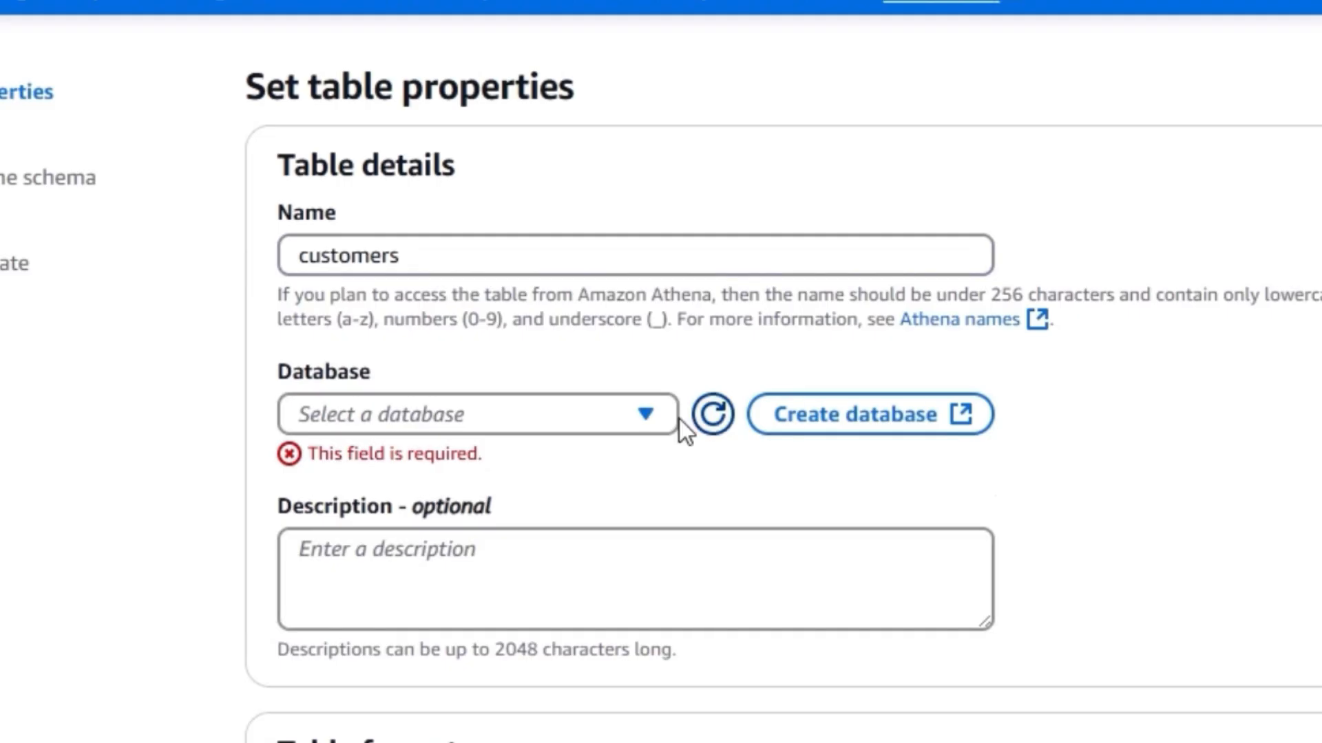
pyautogui.click(647, 415)
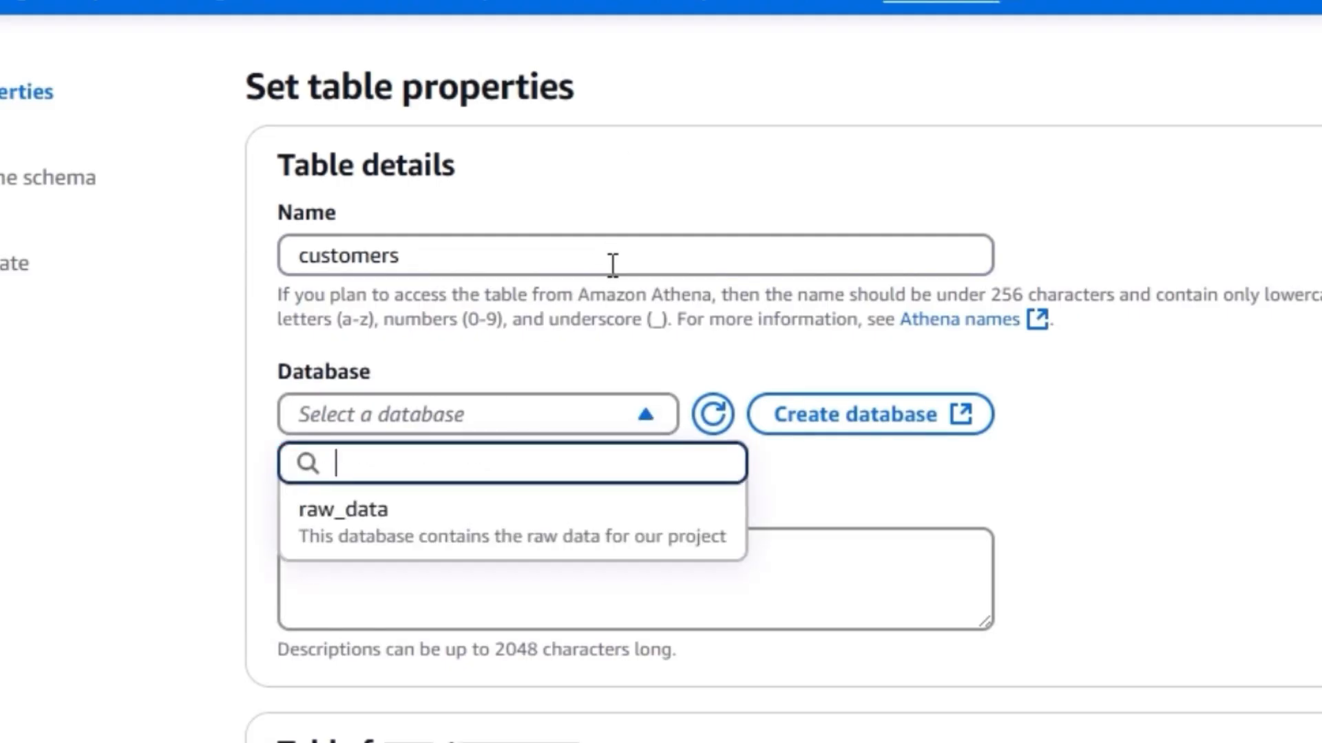
pyautogui.click(425, 516)
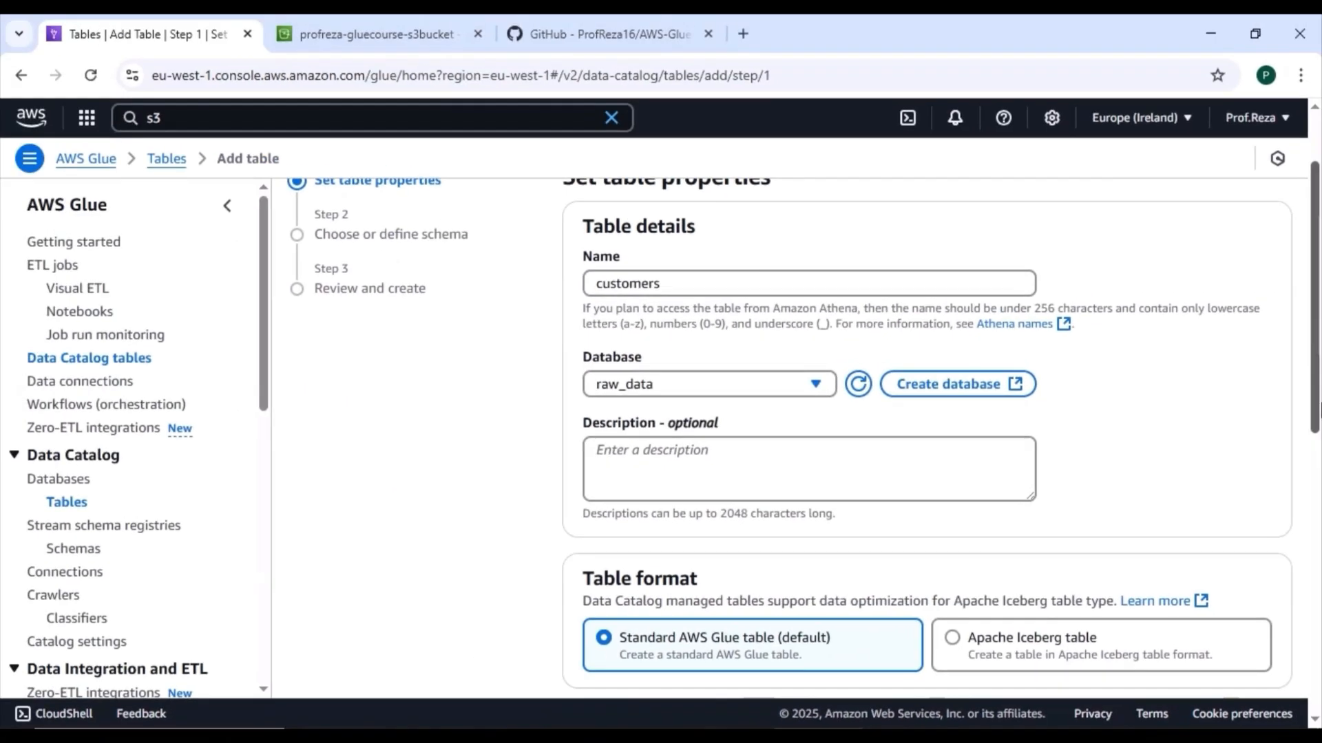
# Step: Set the table's S3 include path to the rawdata/customers/ folder in the gluecourse bucket
pyautogui.scroll(-5, 886, 380)
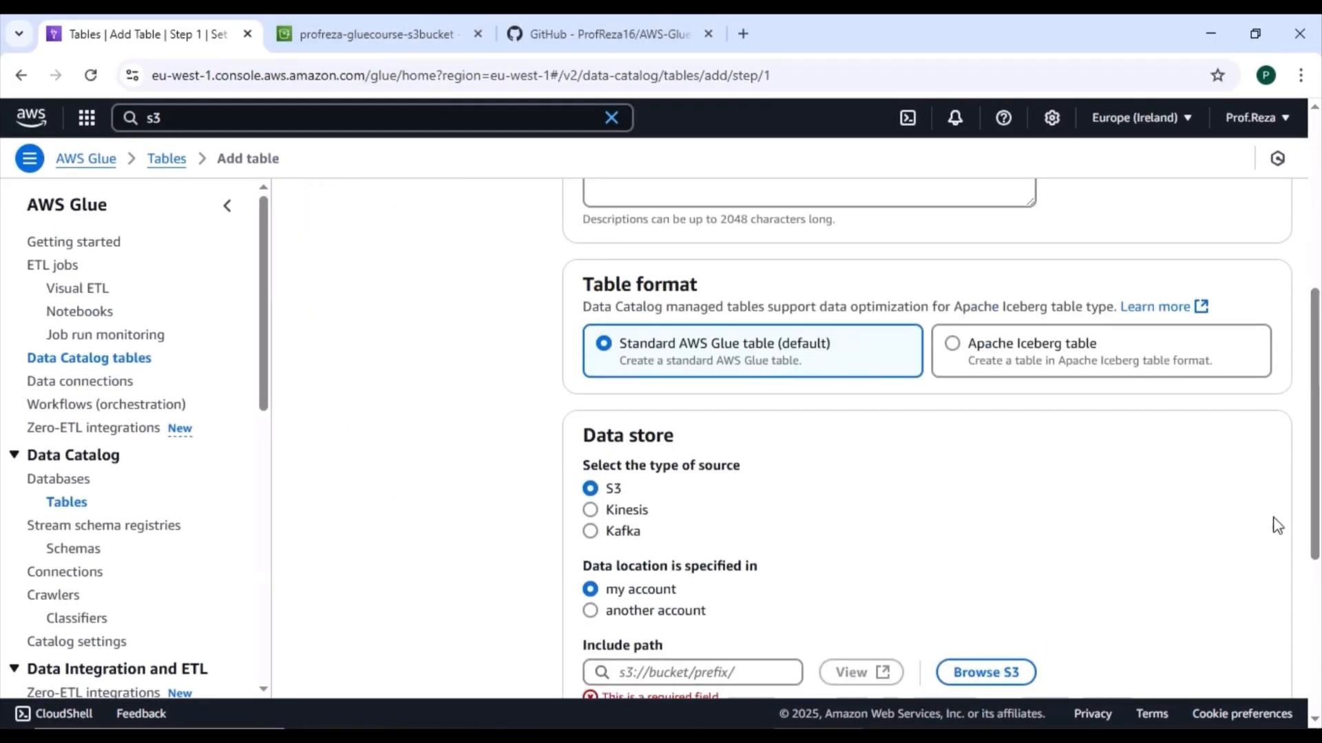
pyautogui.scroll(-3, 1318, 495)
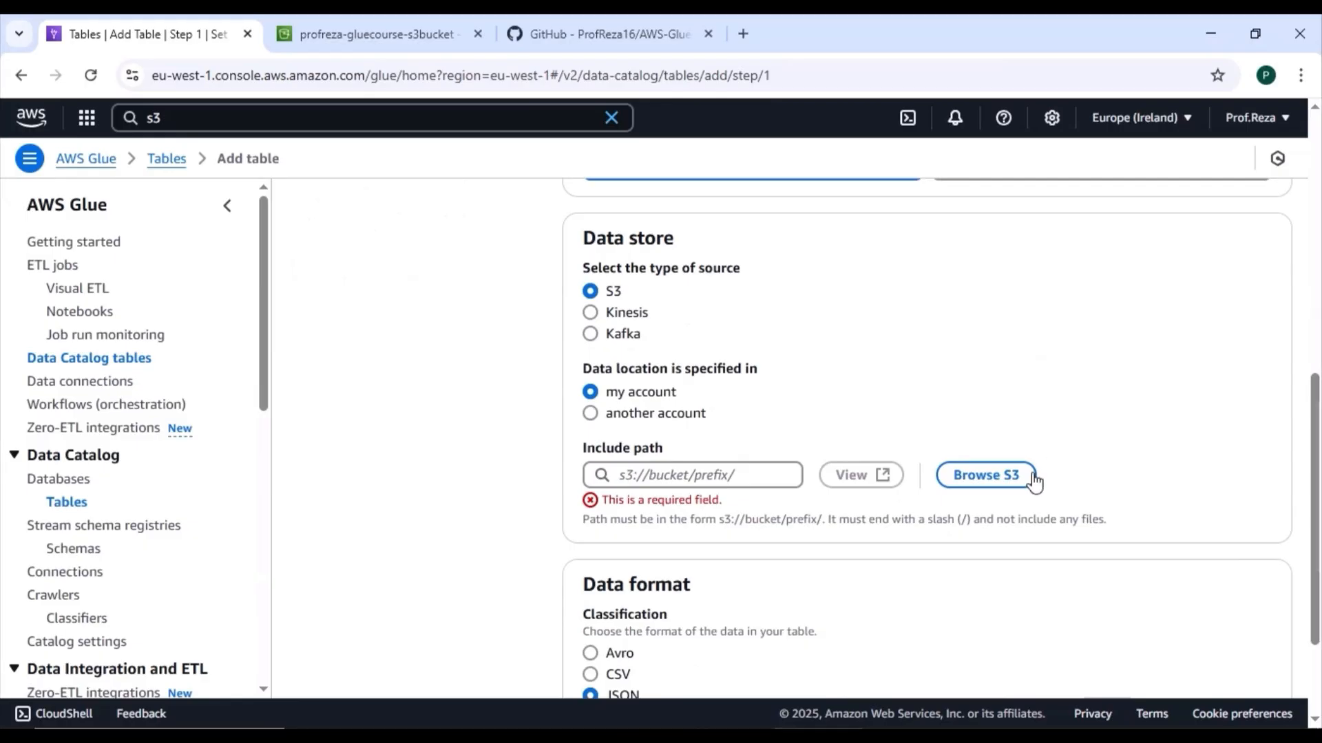
pyautogui.click(1005, 482)
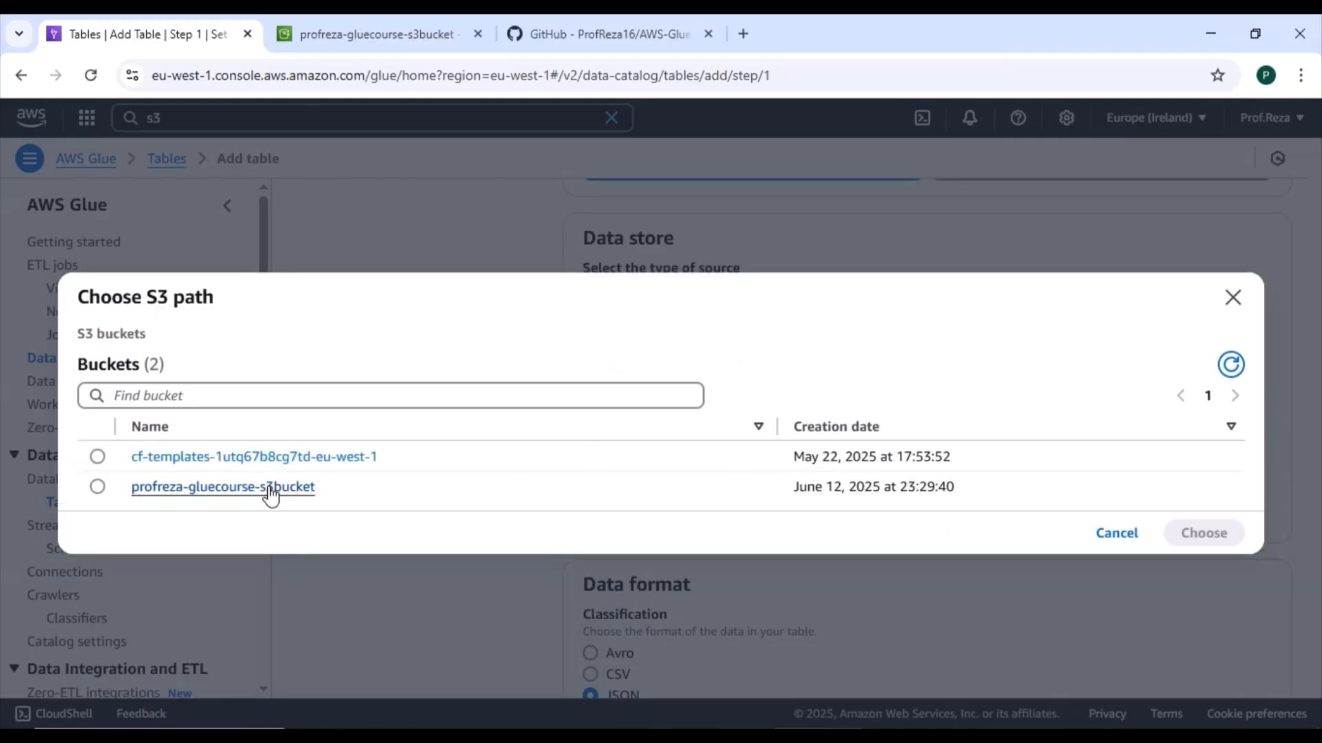
pyautogui.click(269, 489)
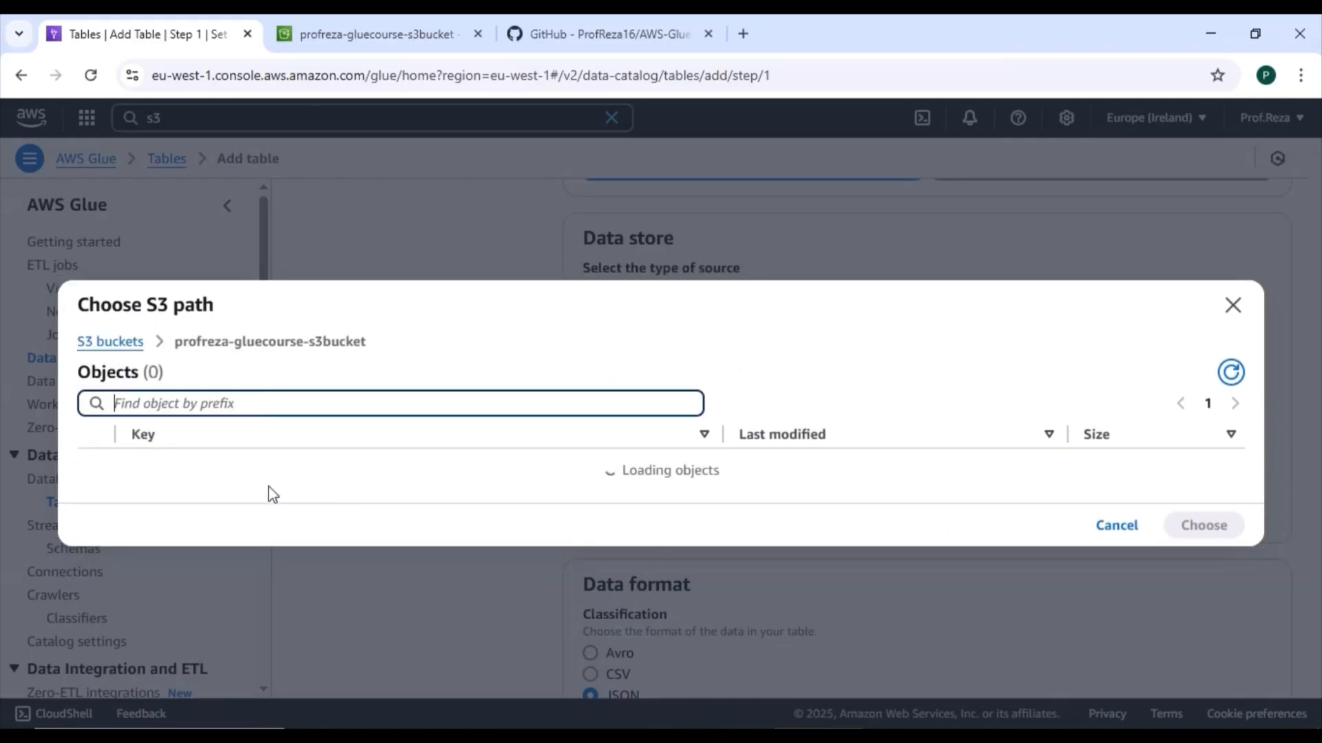
pyautogui.click(163, 475)
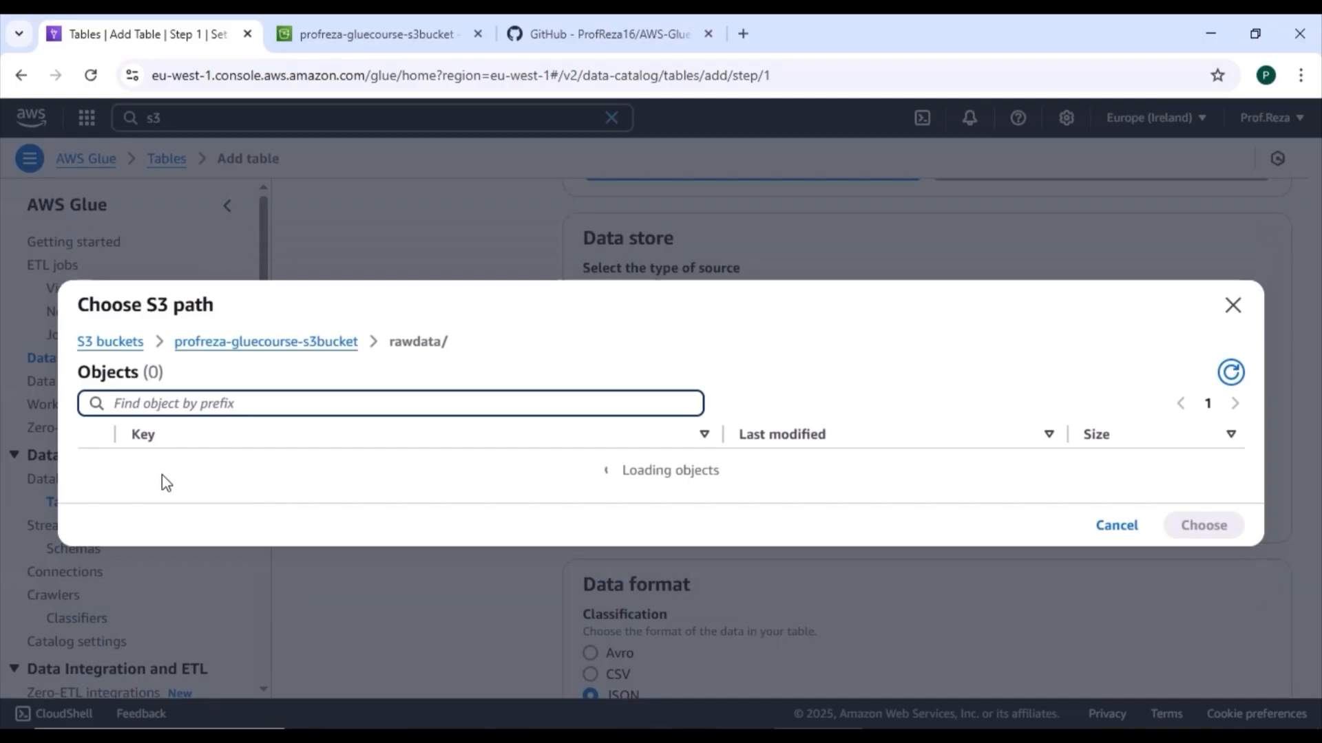
pyautogui.click(97, 457)
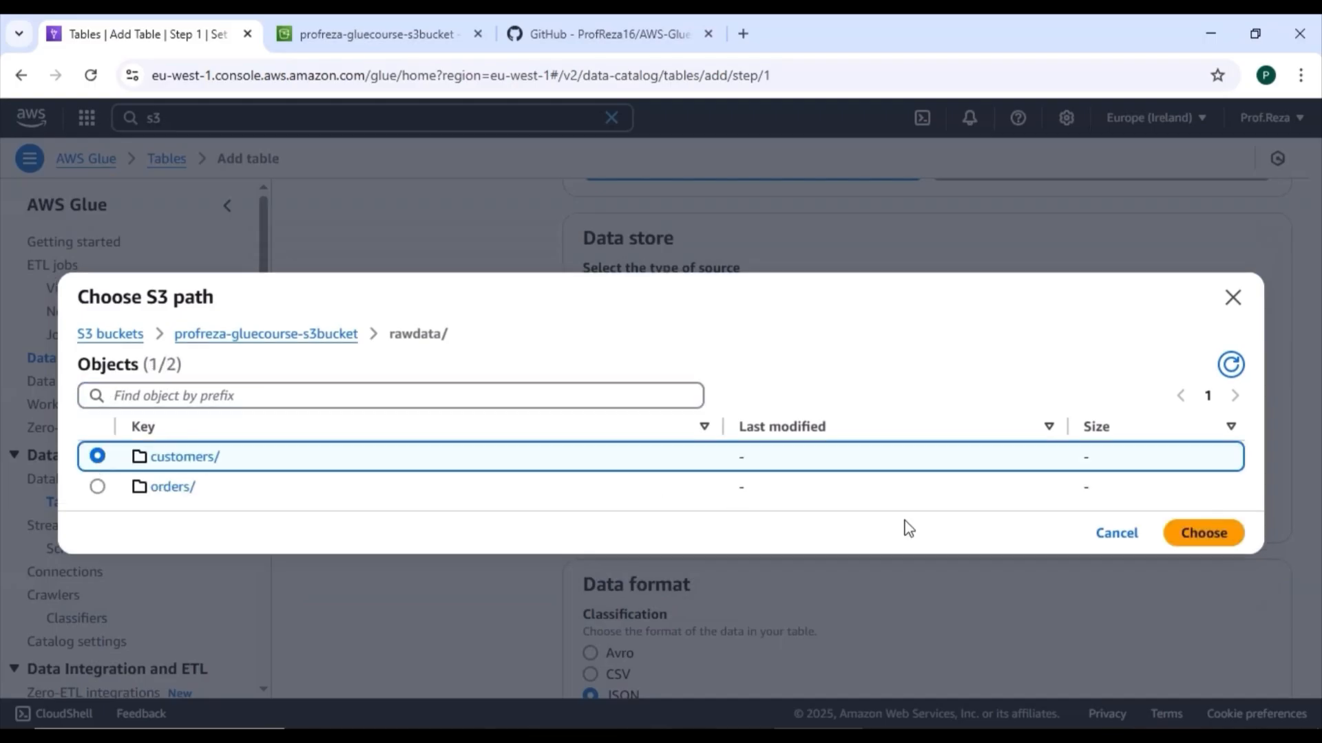
pyautogui.click(1217, 534)
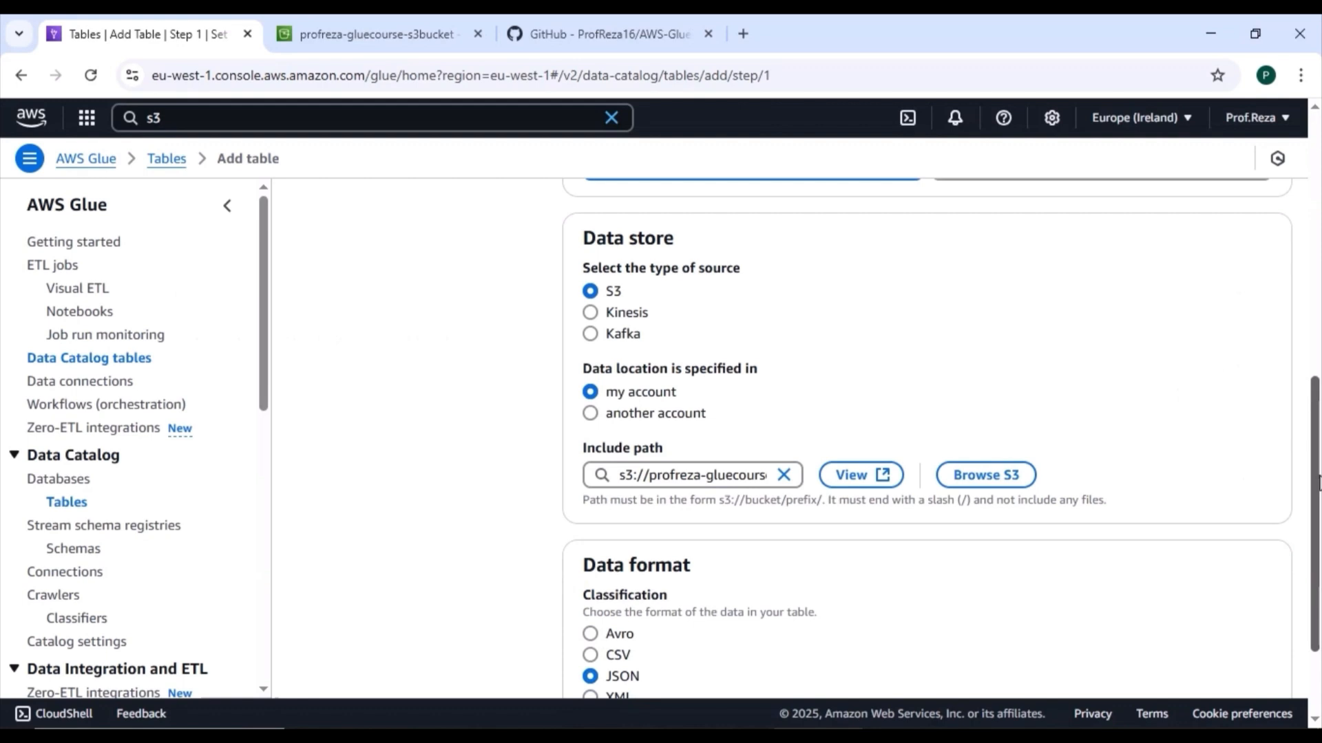
# Step: Set the table's data format classification to CSV and continue to the schema definition
pyautogui.moveTo(1317, 482); pyautogui.dragTo(1318, 541)
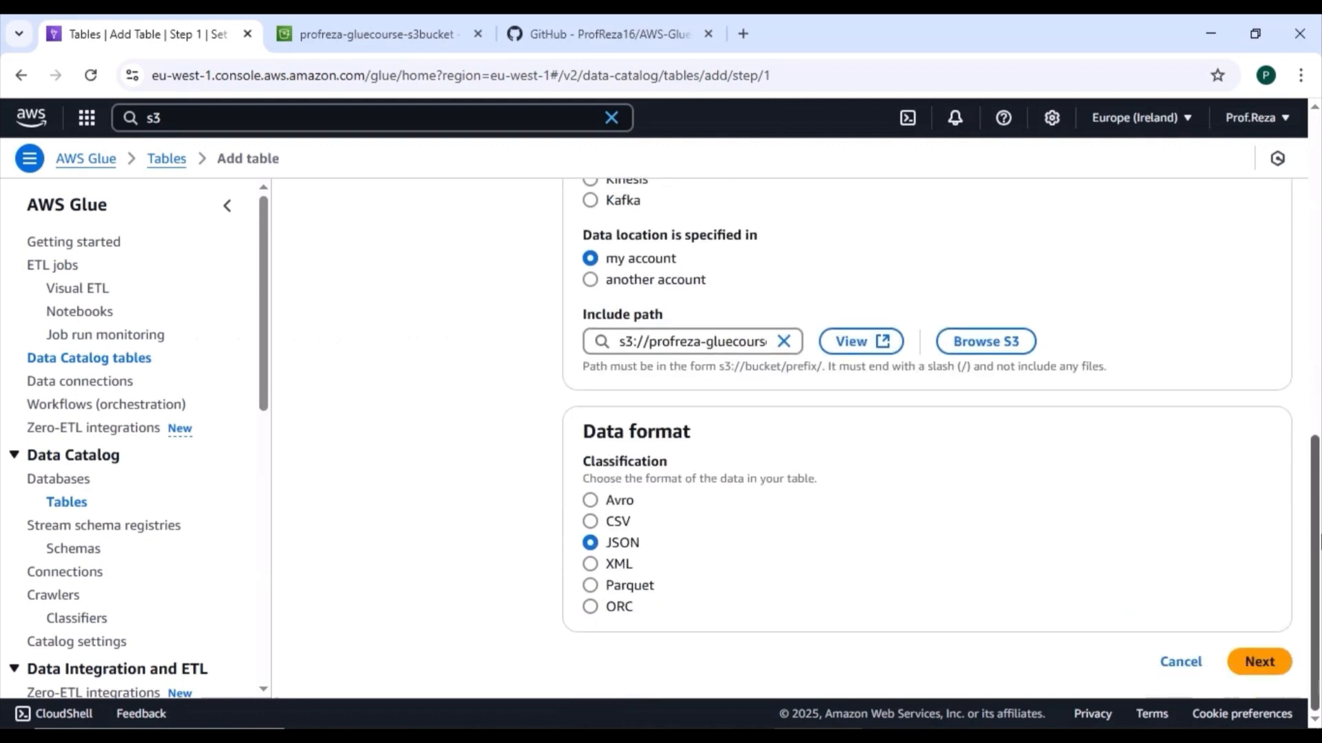
pyautogui.click(591, 522)
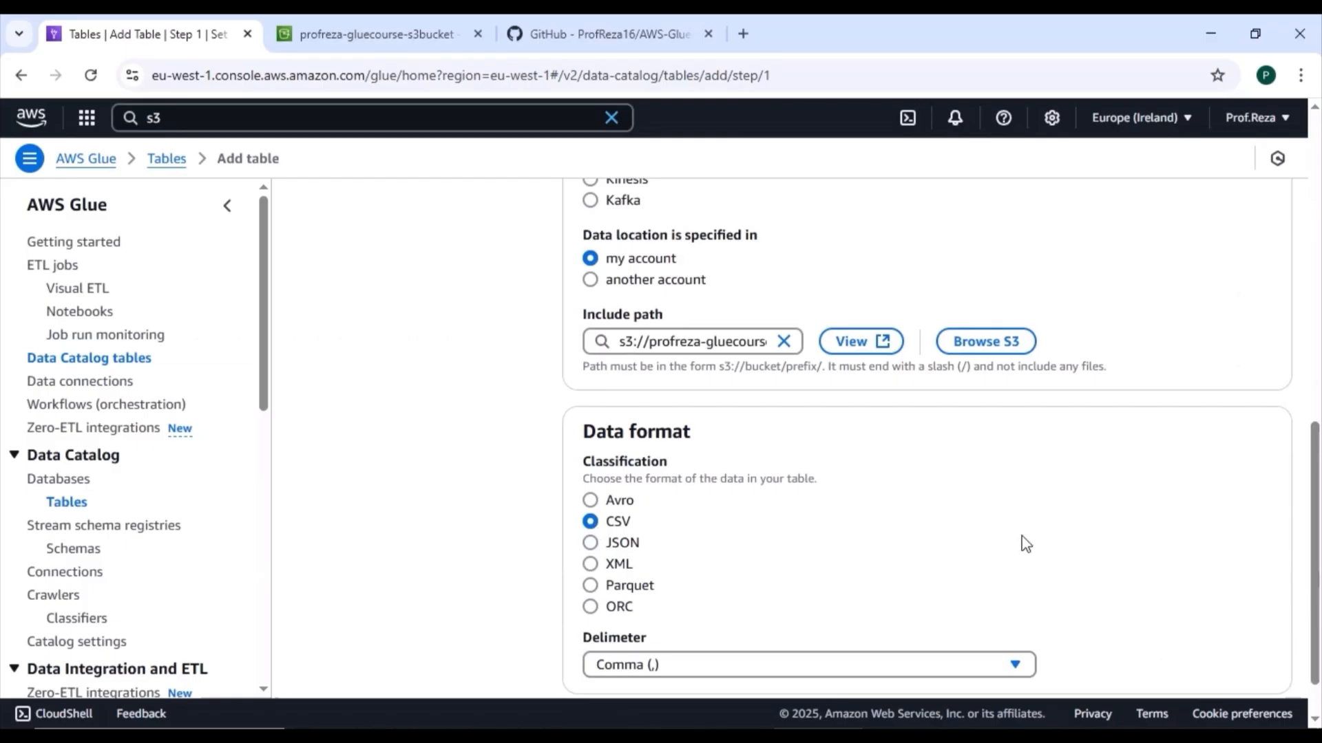
pyautogui.moveTo(1317, 518); pyautogui.dragTo(1318, 530)
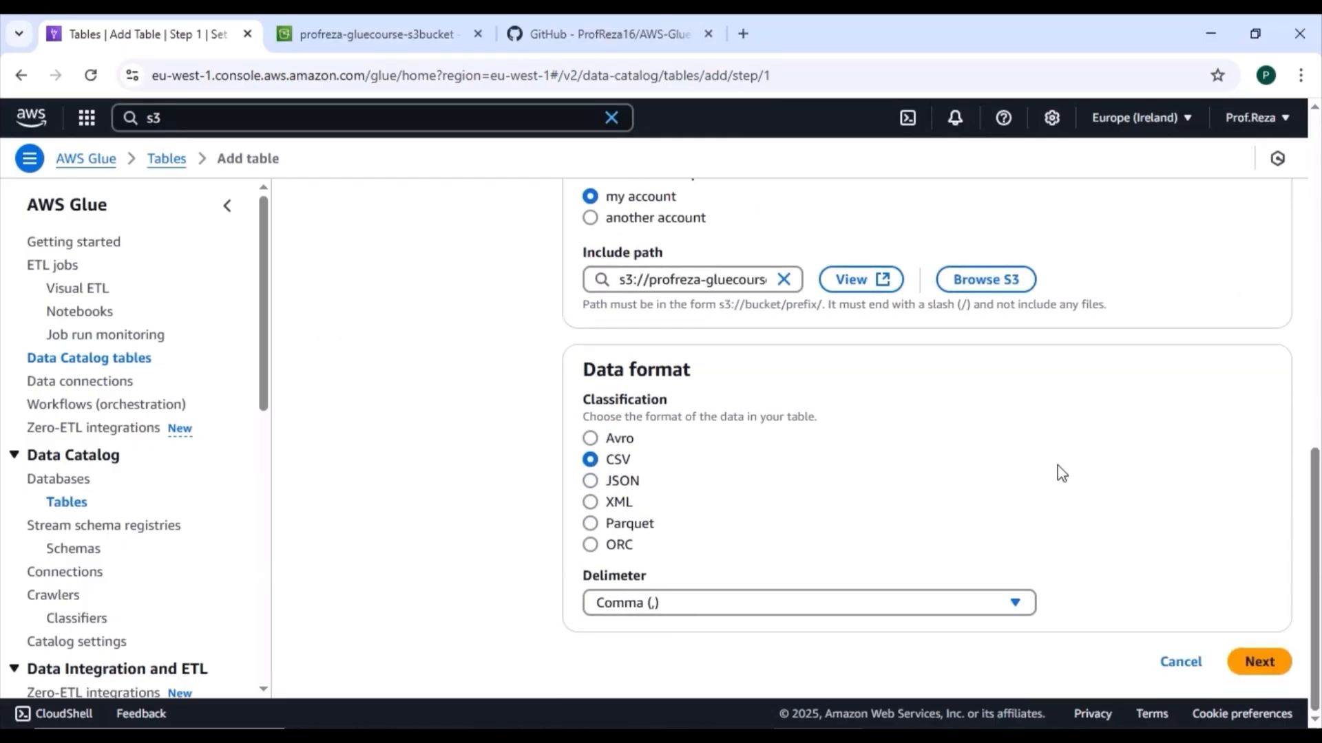
pyautogui.click(1274, 675)
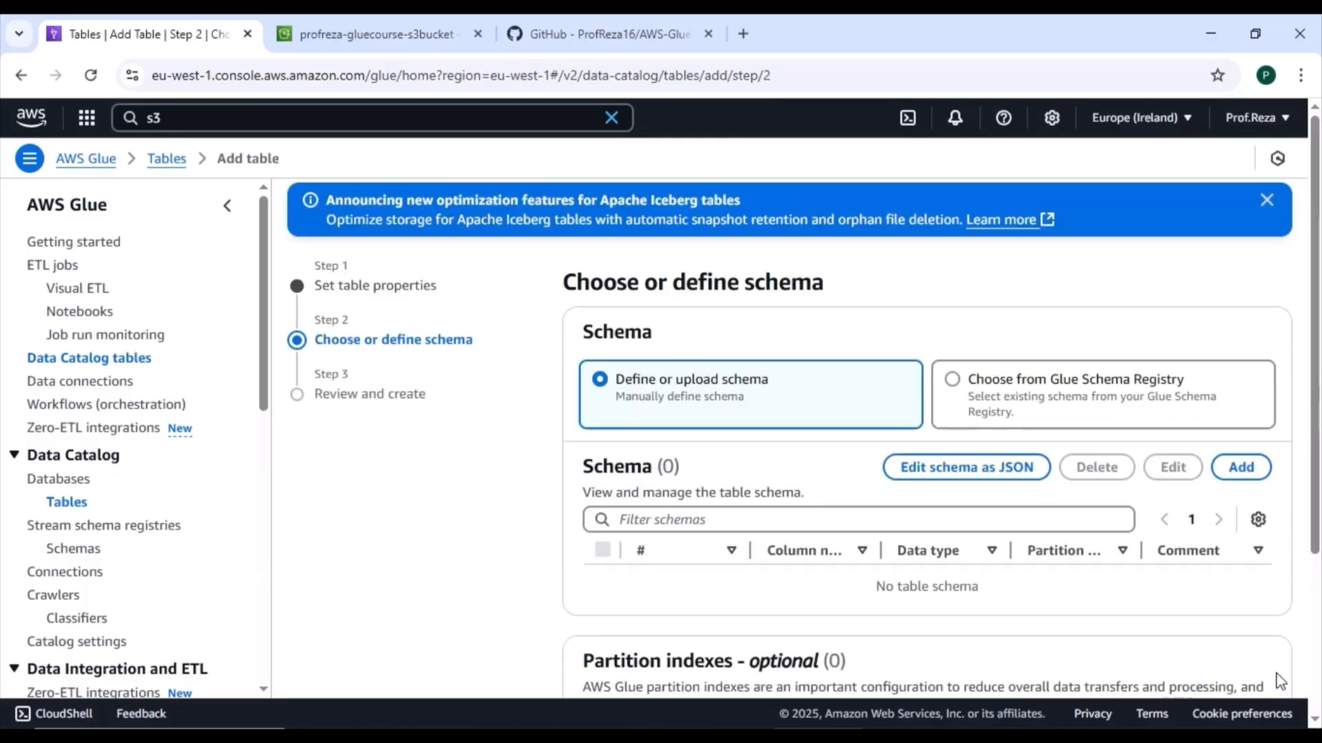
# Step: Add a schema column named Customerid with data type int, copying the name from the GitHub README's Customers table
pyautogui.moveTo(1318, 454); pyautogui.dragTo(1319, 562)
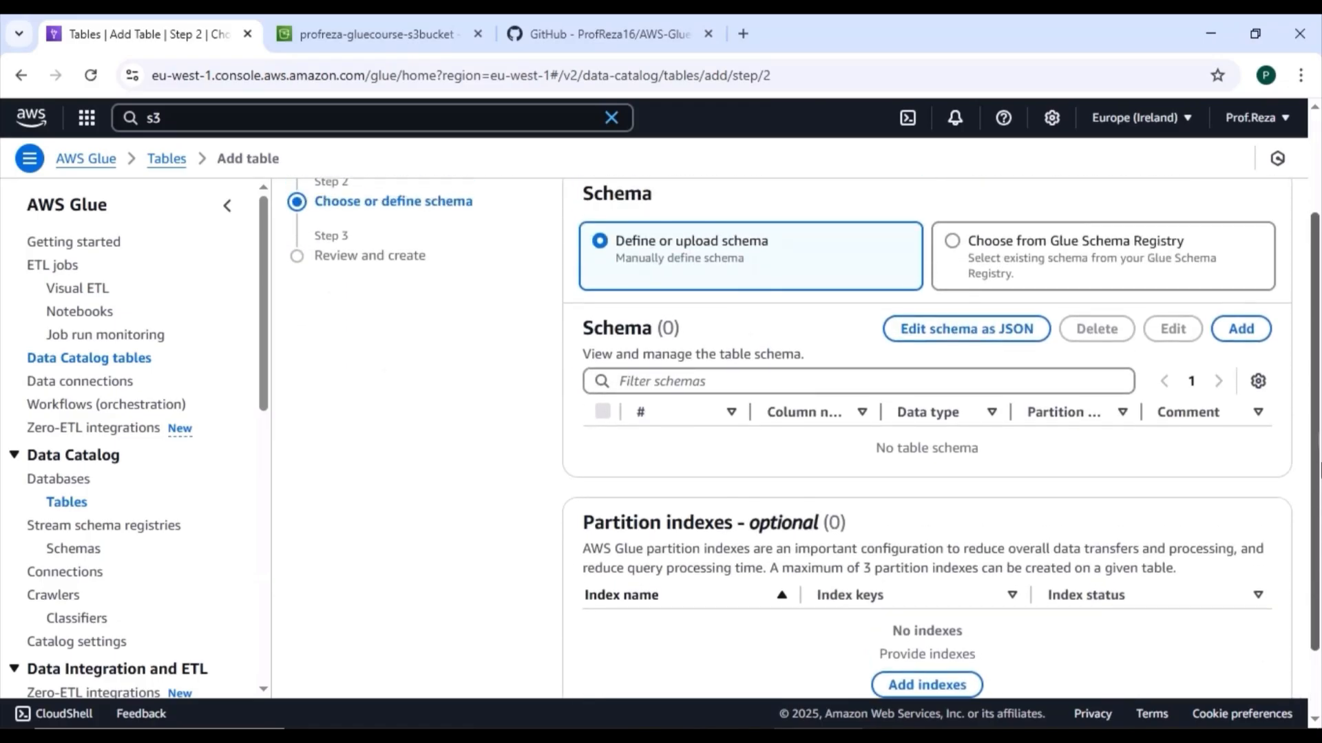
pyautogui.click(1241, 329)
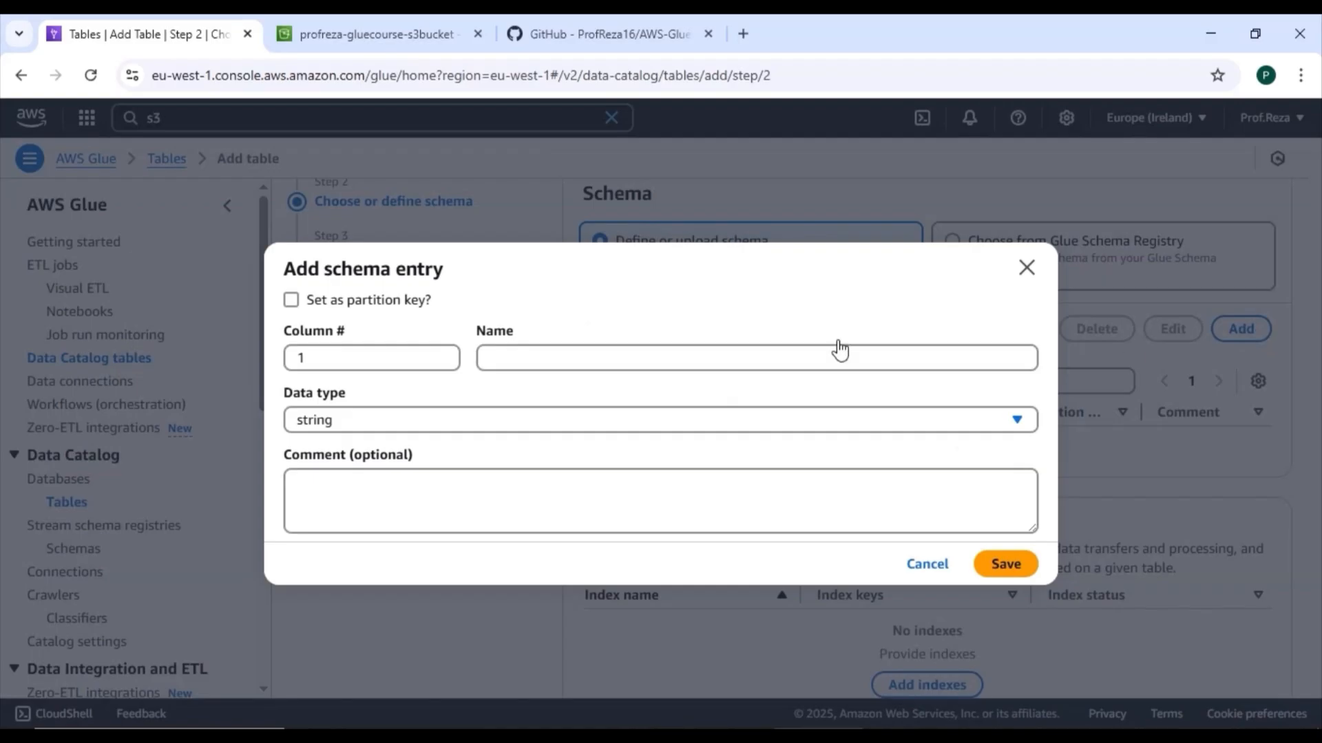
pyautogui.click(653, 357)
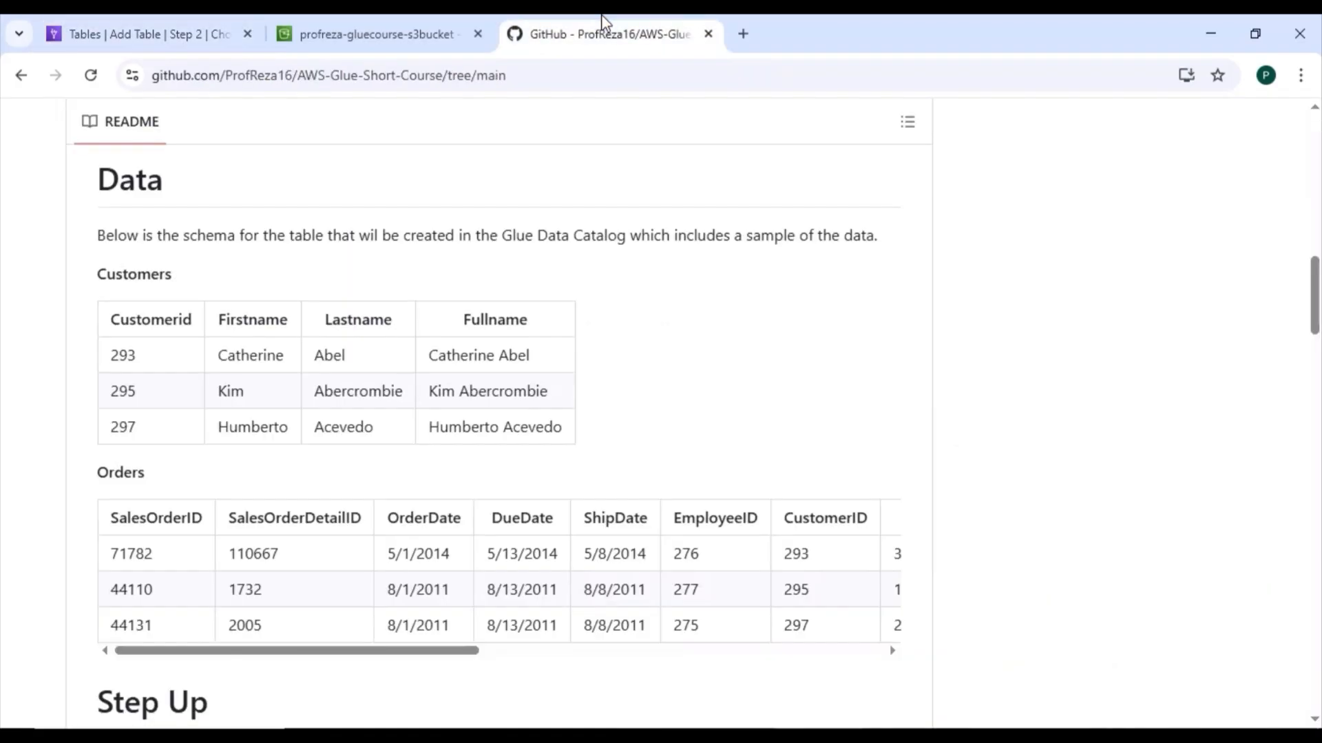
pyautogui.click(601, 17)
pyautogui.moveTo(112, 319); pyautogui.dragTo(210, 325)
pyautogui.hotkey('ctrl', 'c')
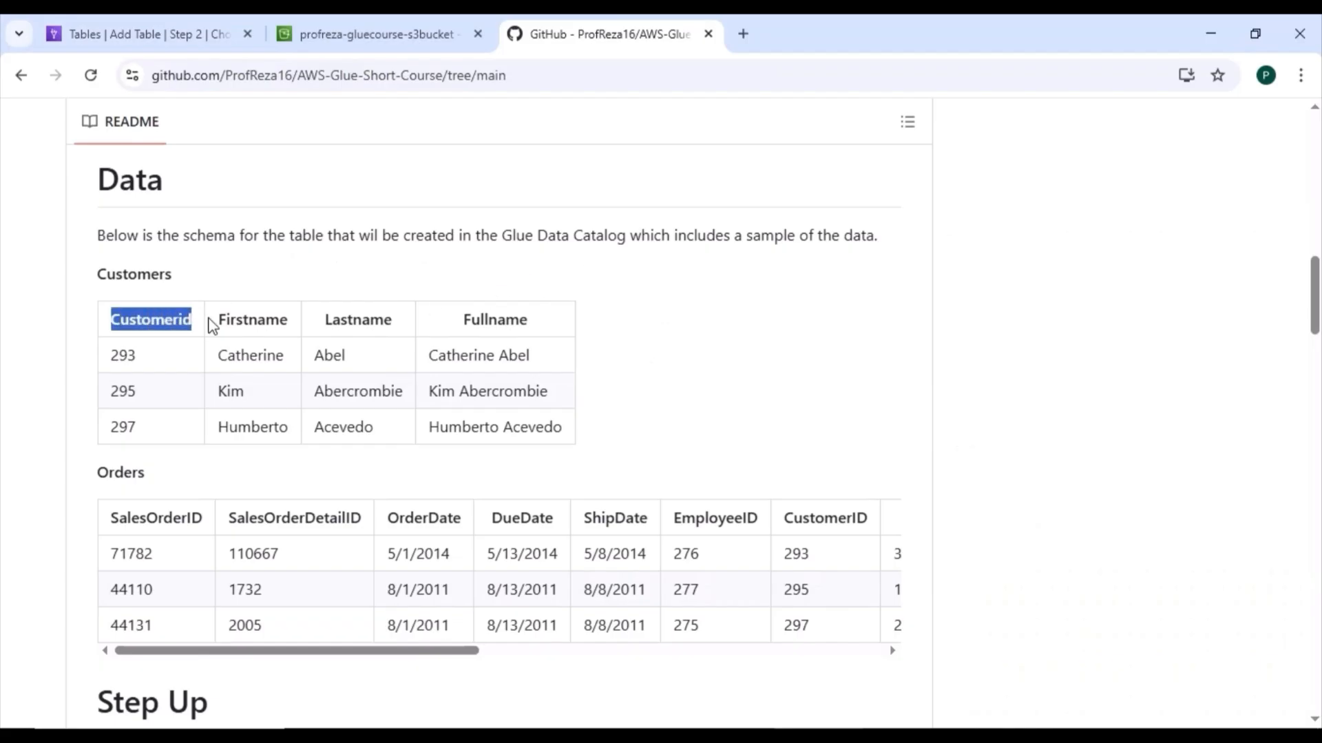
pyautogui.click(218, 35)
pyautogui.hotkey('ctrl', 'v')
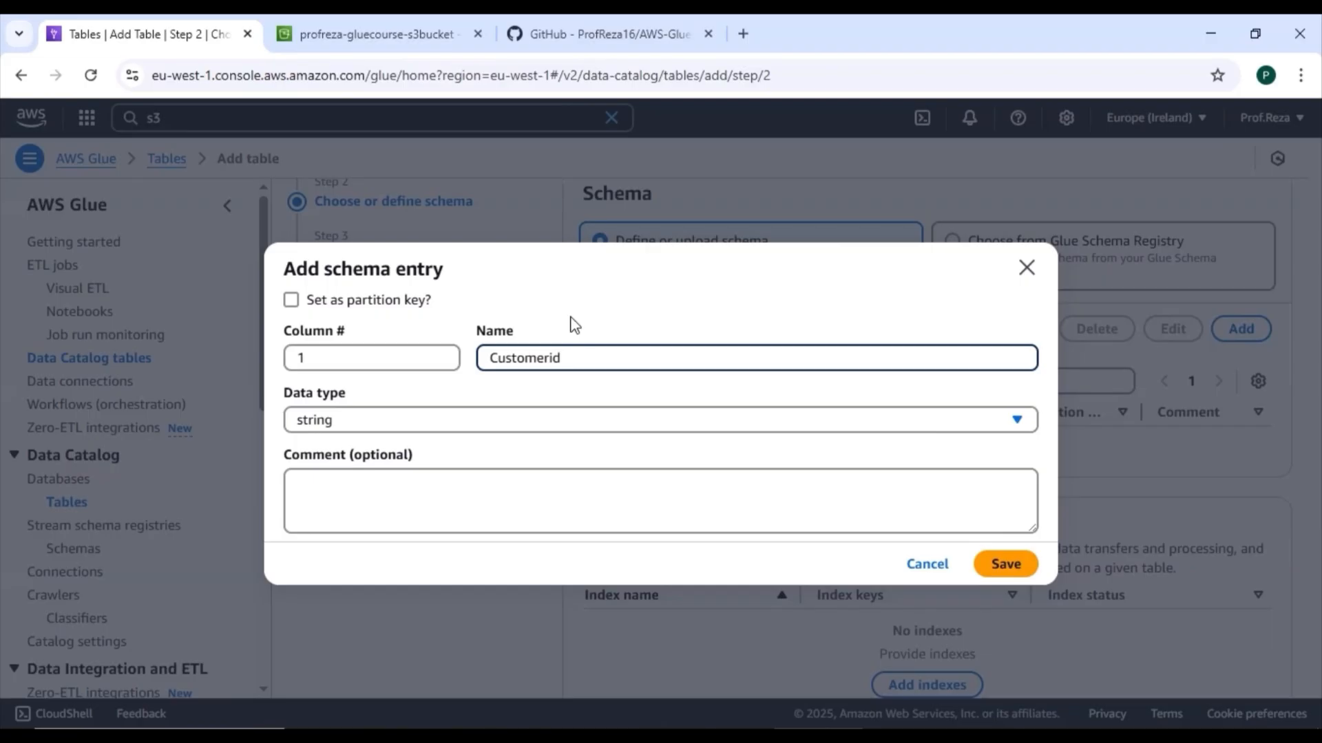
pyautogui.click(1017, 420)
pyautogui.scroll(-3, 846, 292)
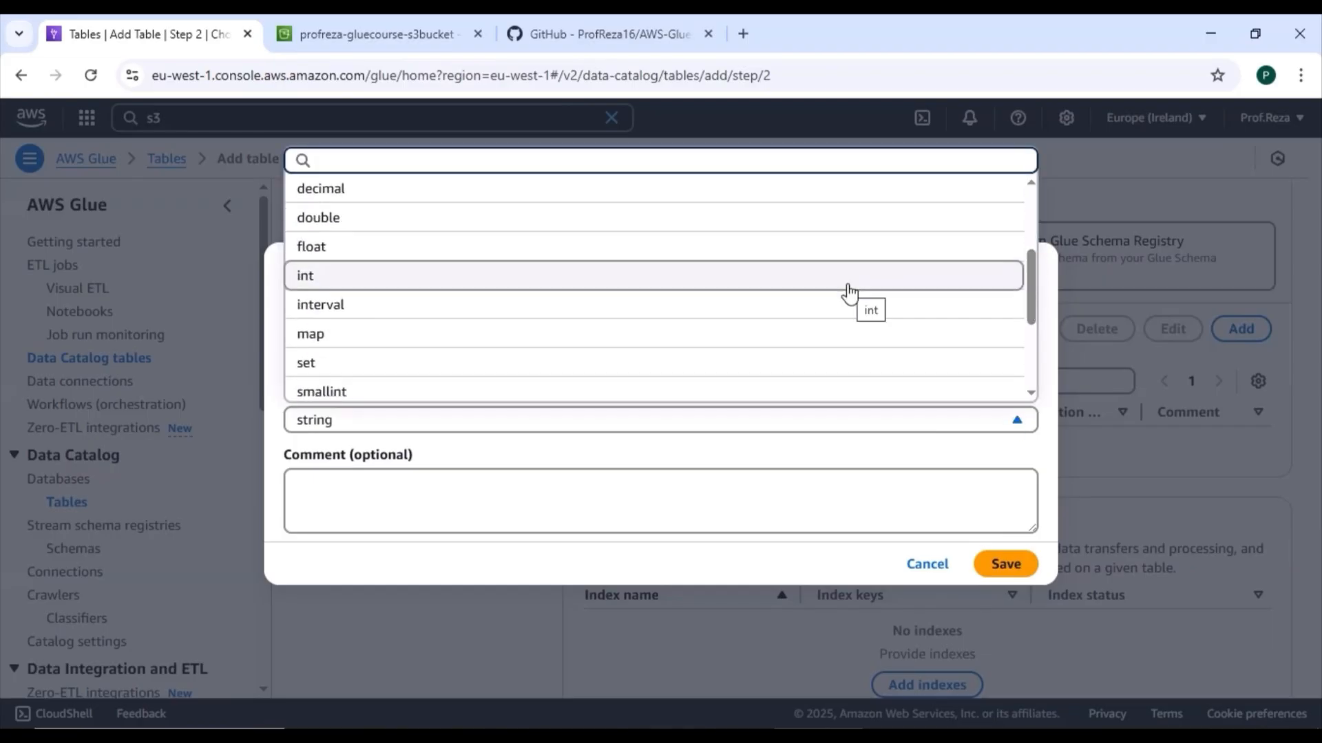
pyautogui.click(848, 292)
pyautogui.click(1007, 564)
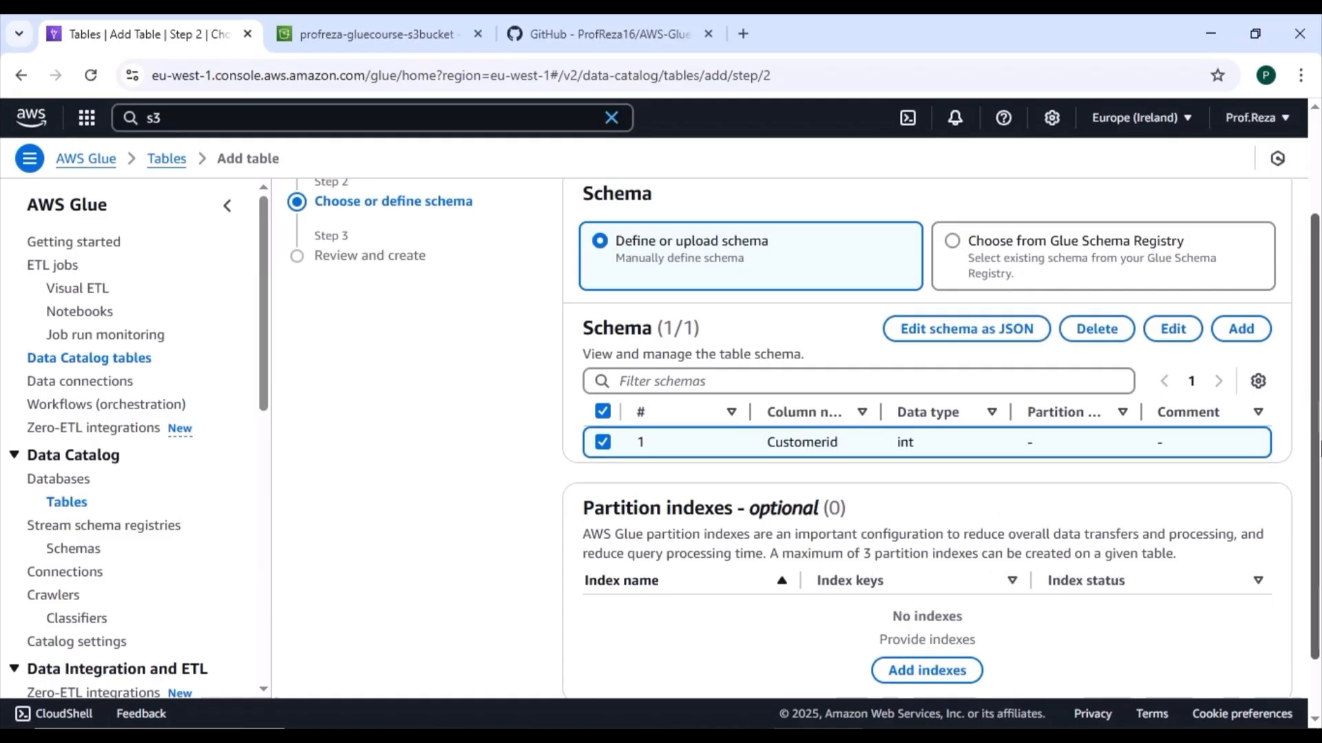
# Step: Add a second schema column named Firstname with data type string, copying the name from the GitHub README's Customers table
pyautogui.moveTo(1321, 454); pyautogui.dragTo(1320, 465)
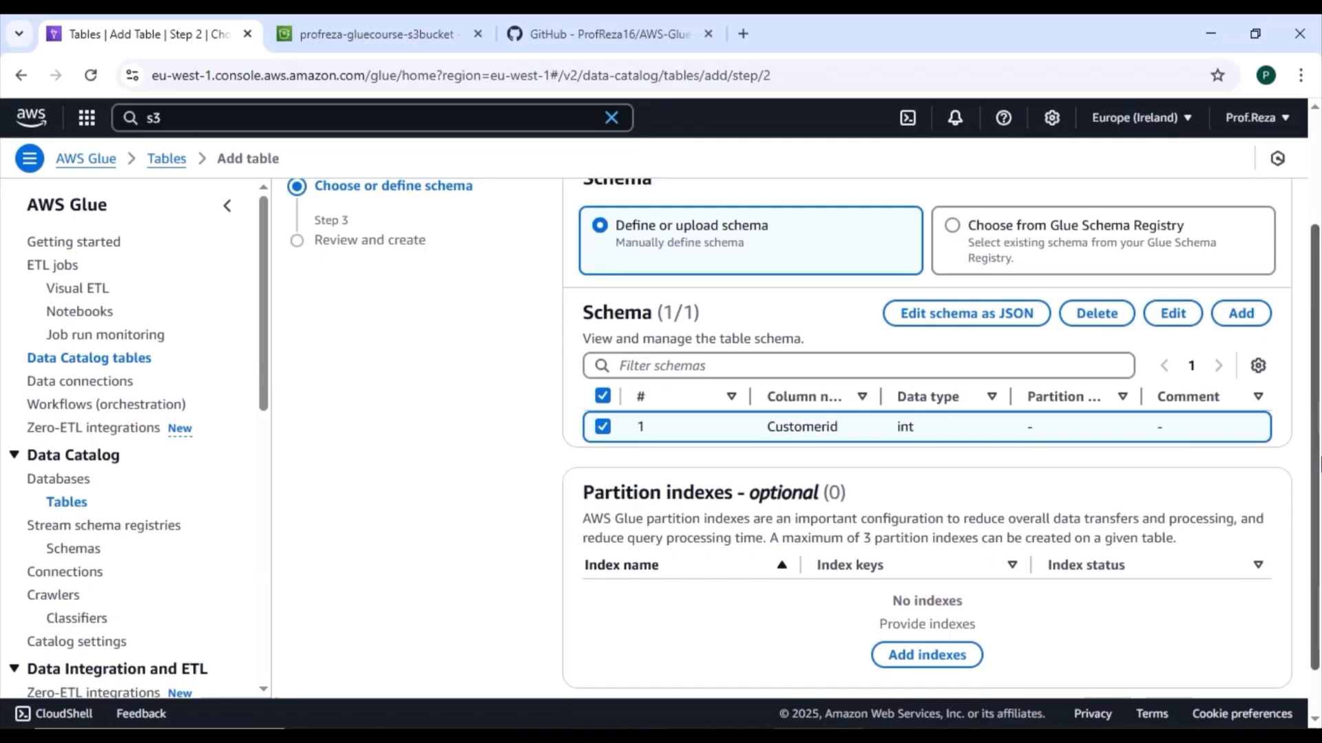
pyautogui.click(1242, 313)
pyautogui.click(788, 355)
pyautogui.click(550, 34)
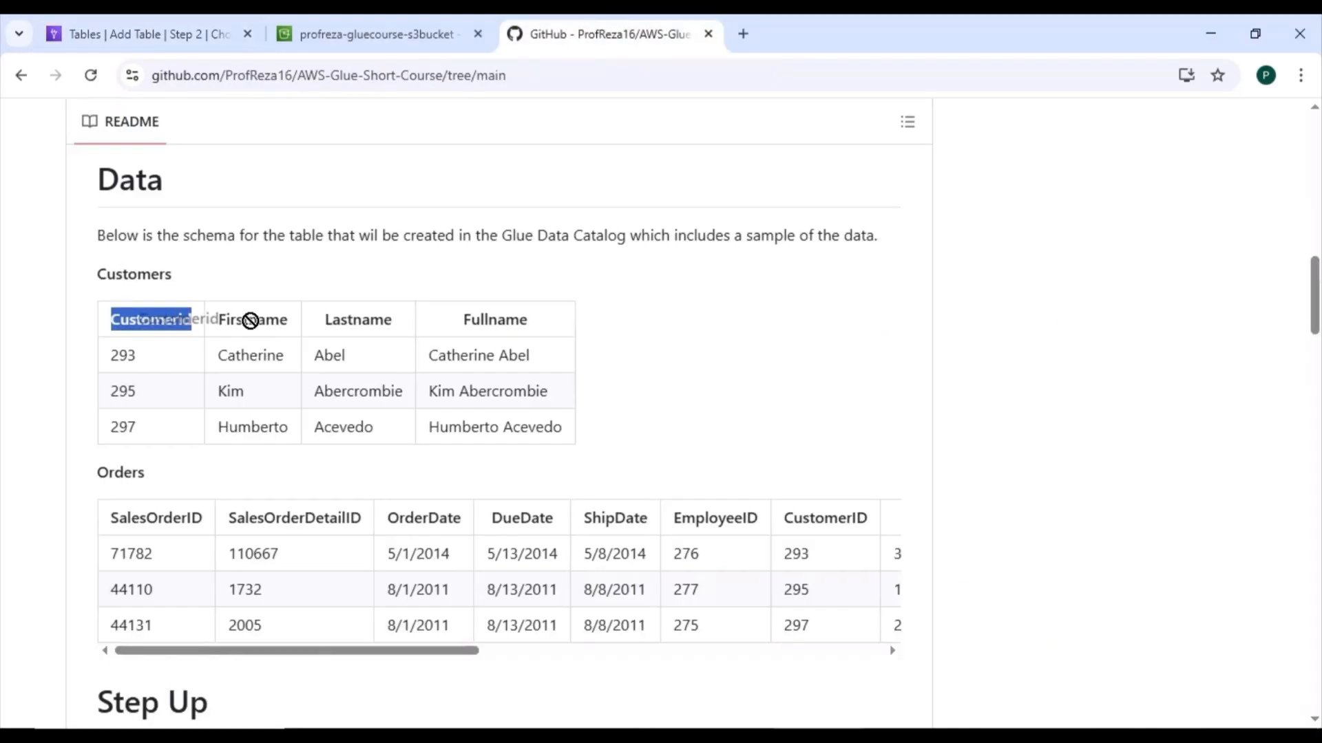
pyautogui.moveTo(282, 321); pyautogui.dragTo(221, 326)
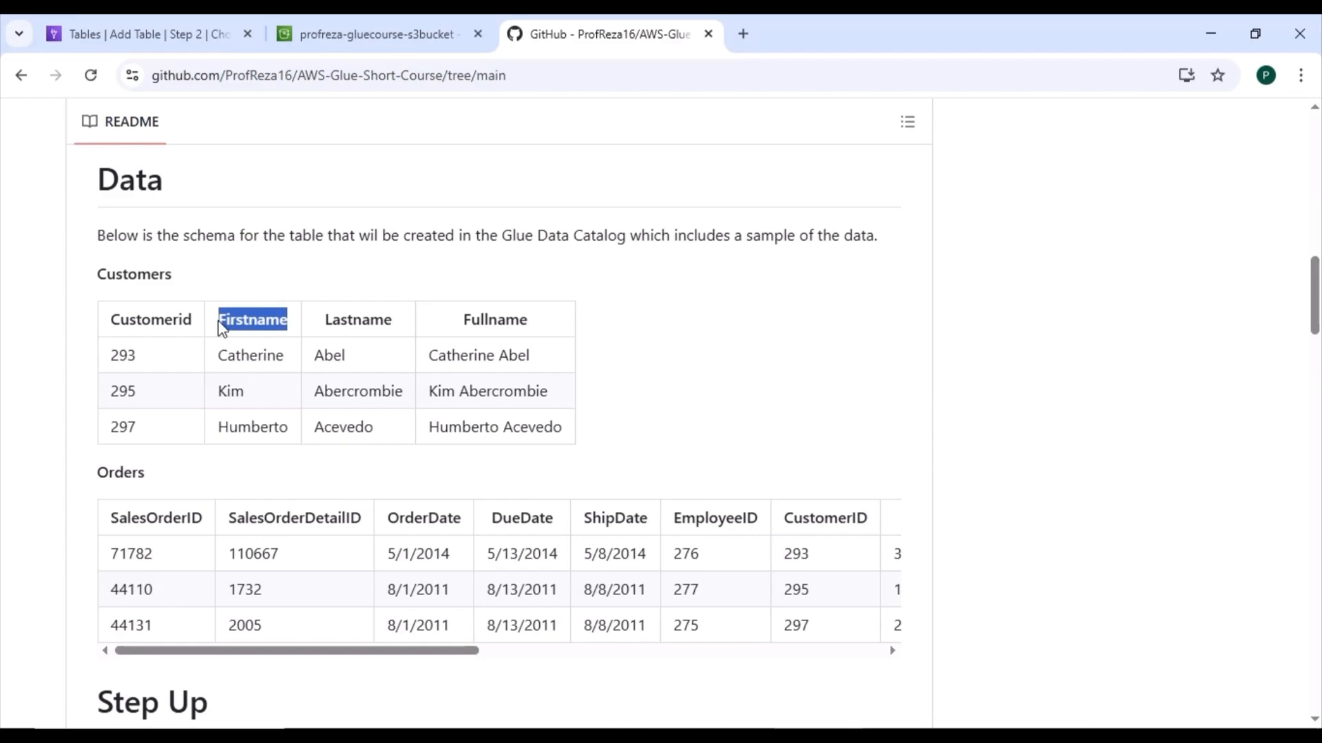
pyautogui.hotkey('ctrl', 'c')
pyautogui.click(165, 31)
pyautogui.hotkey('ctrl', 'v')
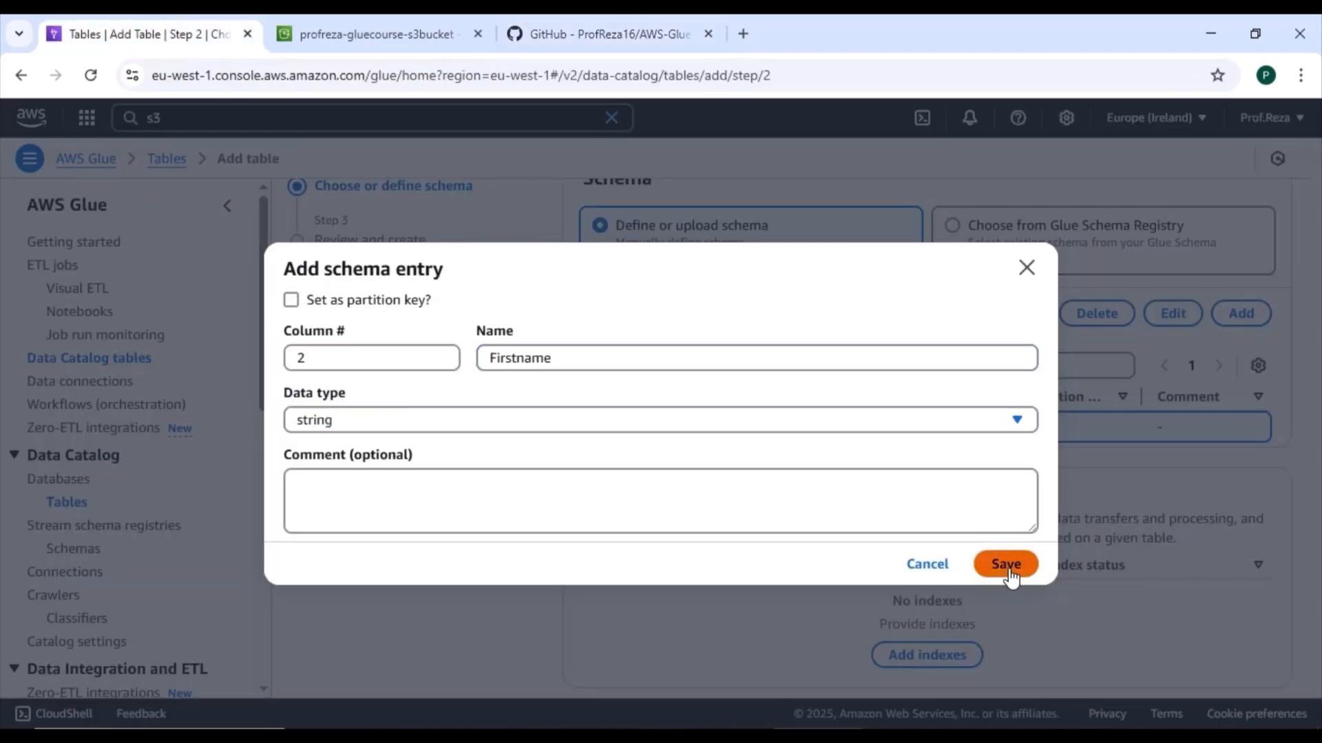
pyautogui.click(1006, 565)
# Step: Accept the schema without partition indexes, review the settings, and create the customers table
pyautogui.scroll(-1, 1269, 530)
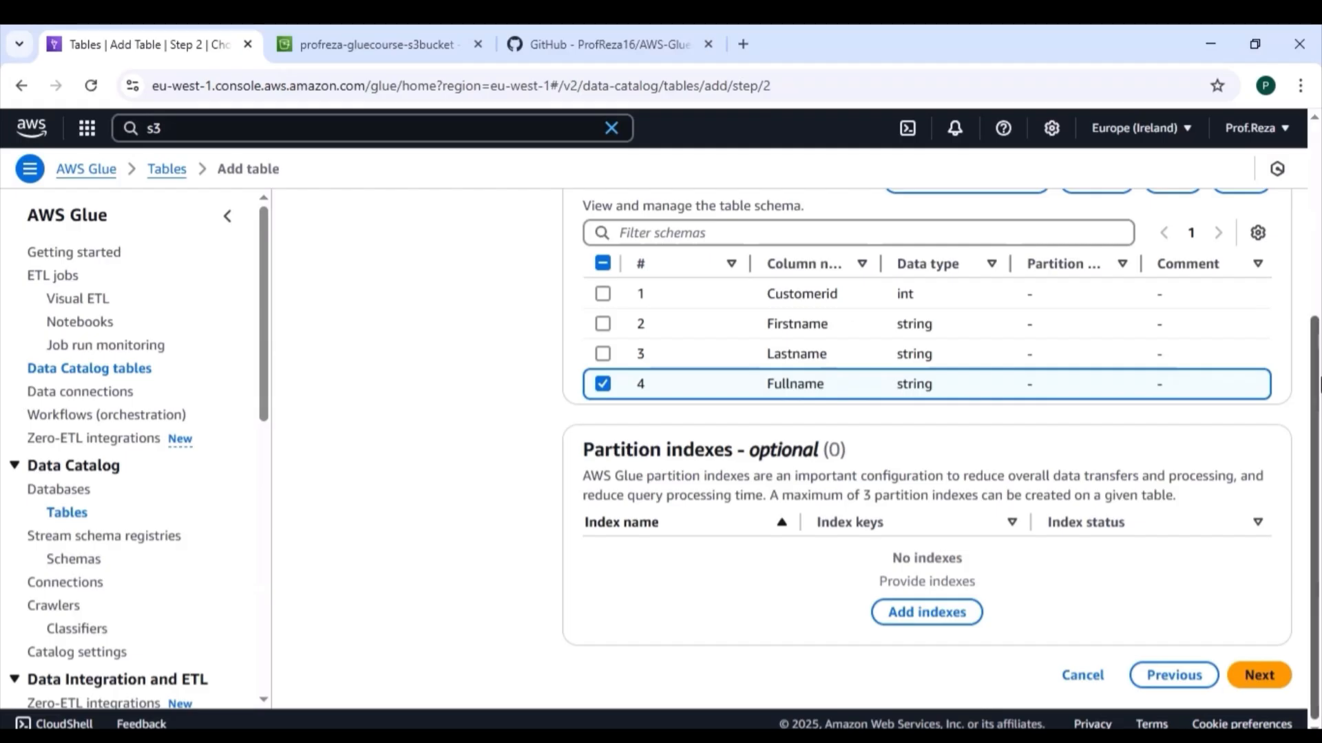
pyautogui.click(1257, 678)
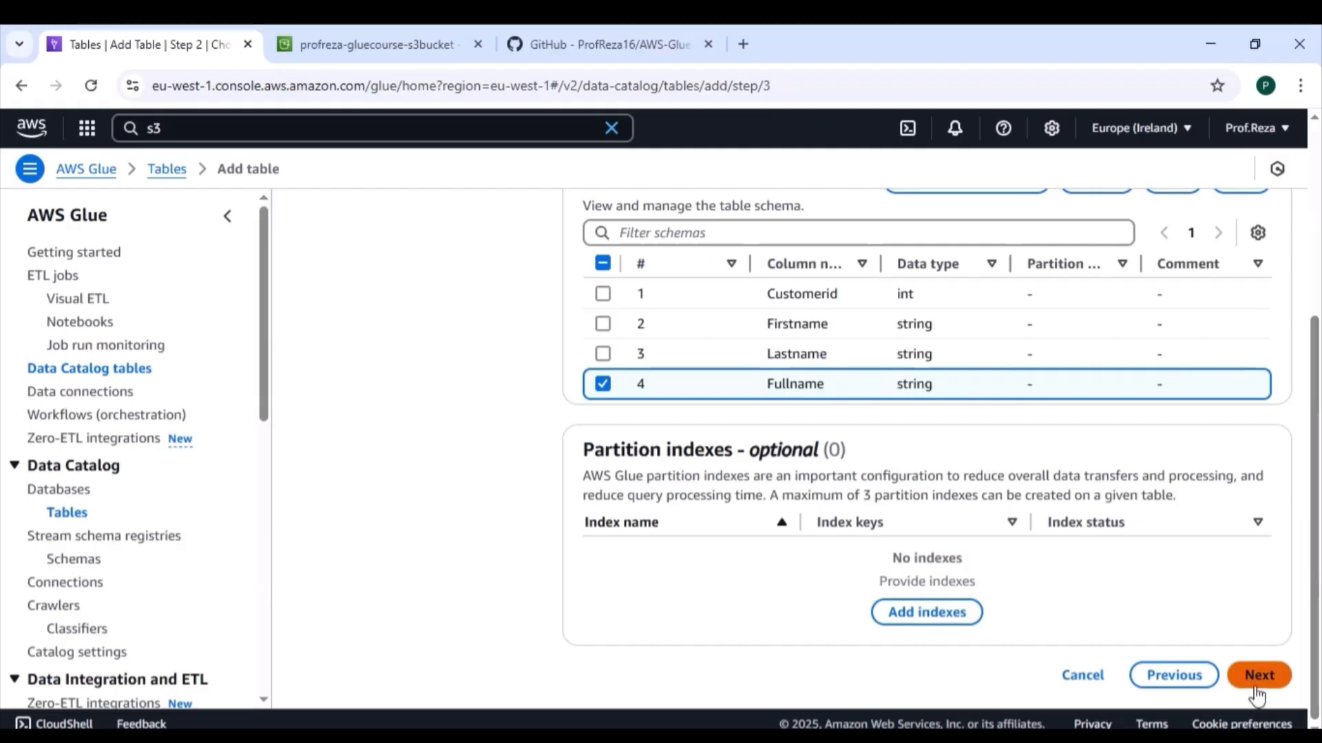
pyautogui.moveTo(1316, 274); pyautogui.dragTo(1320, 541)
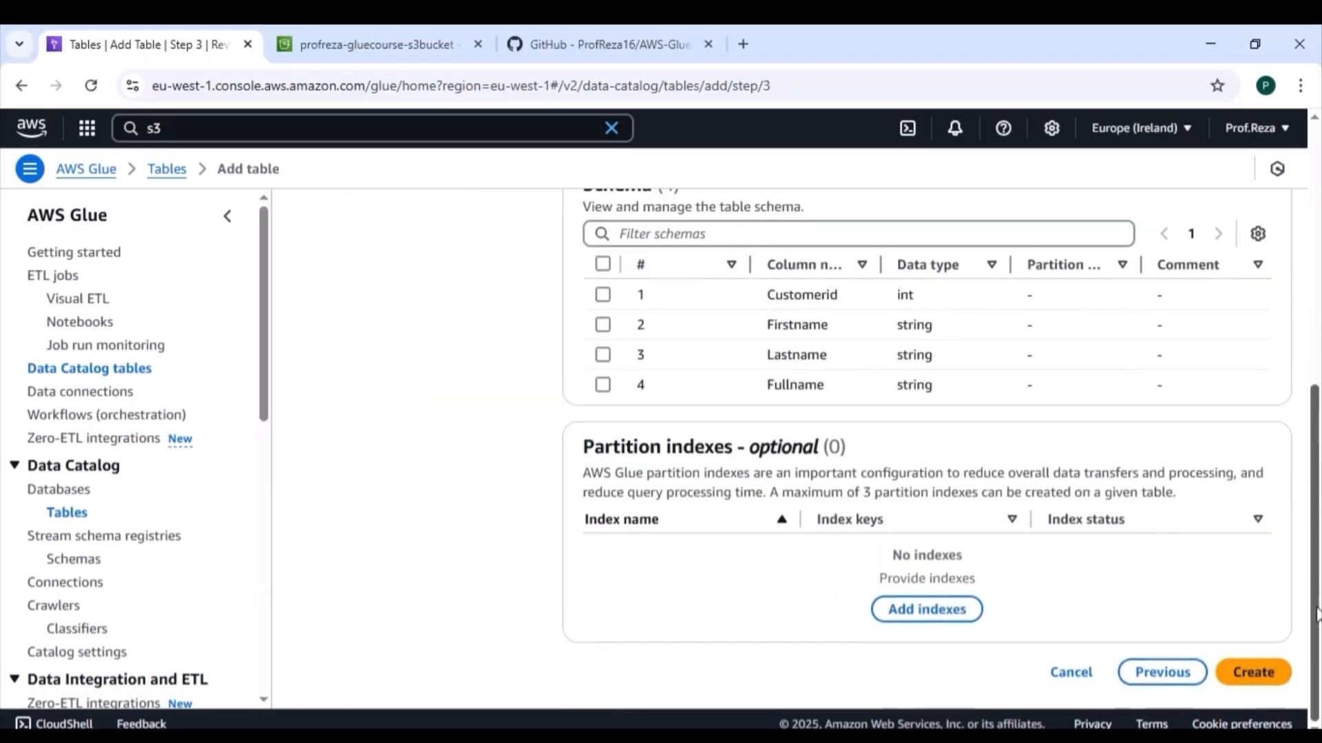
pyautogui.click(1265, 674)
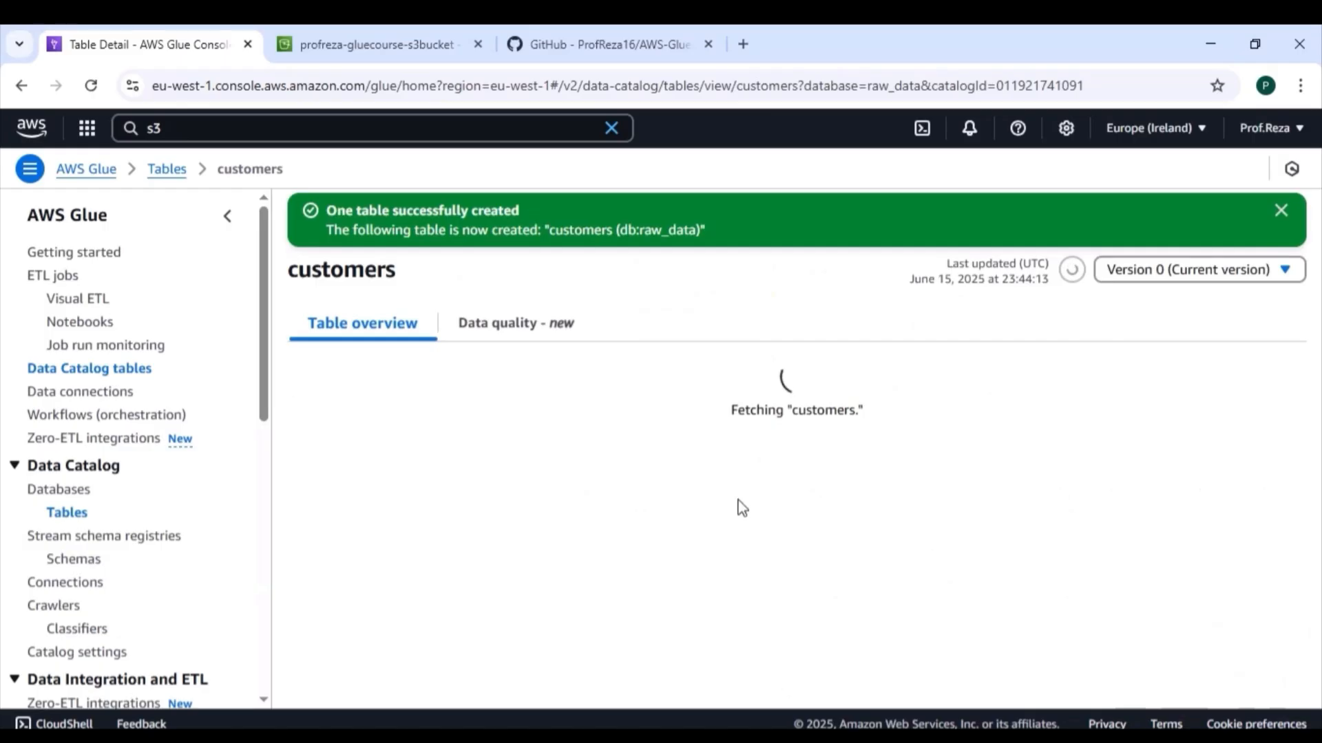
pyautogui.moveTo(1319, 295); pyautogui.dragTo(1303, 212)
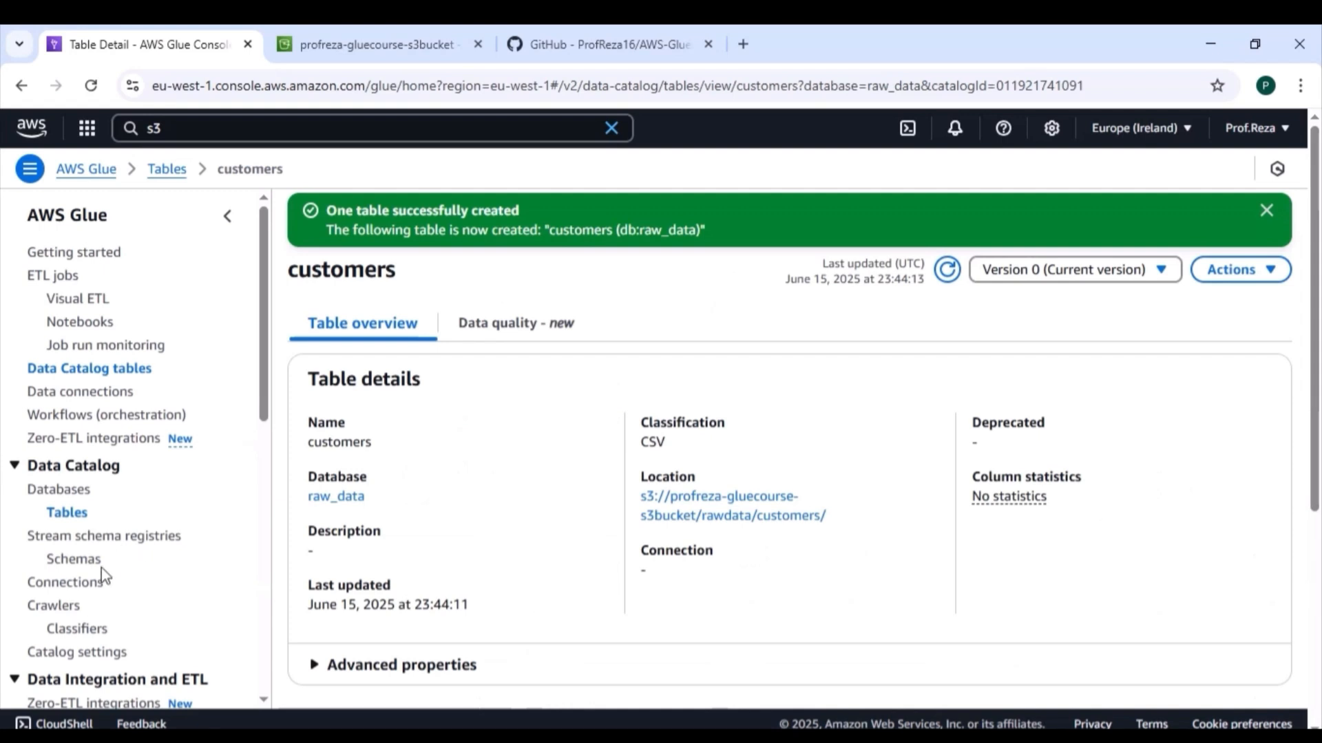
# Step: Start creating a new Glue crawler and name it Orders
pyautogui.click(57, 608)
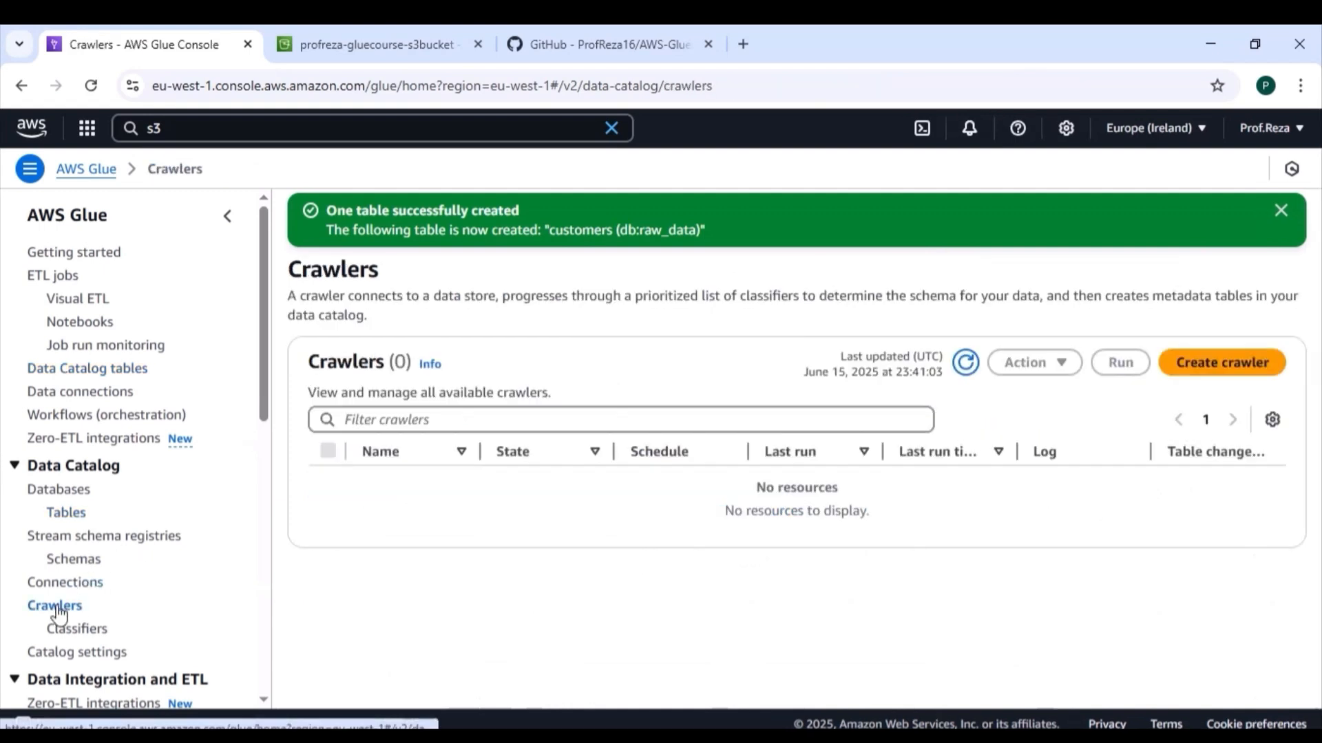
pyautogui.click(1236, 367)
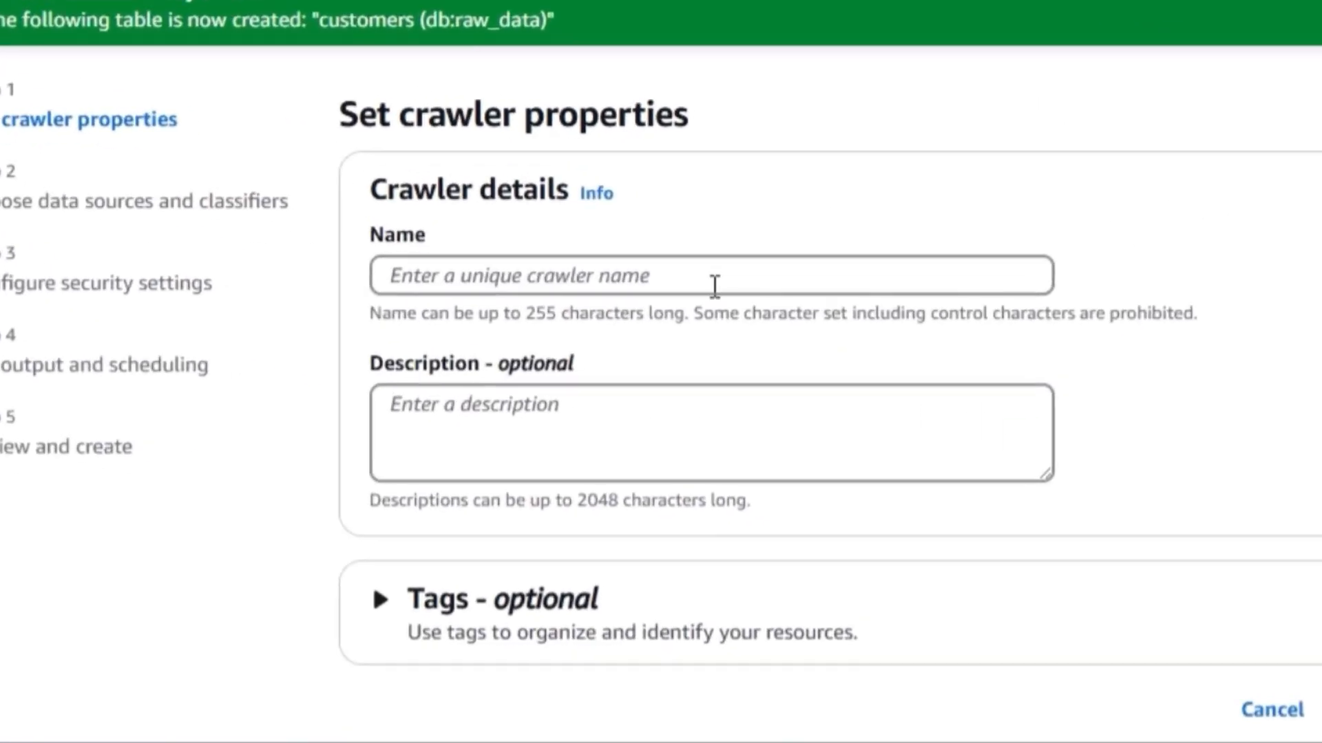
pyautogui.click(813, 402)
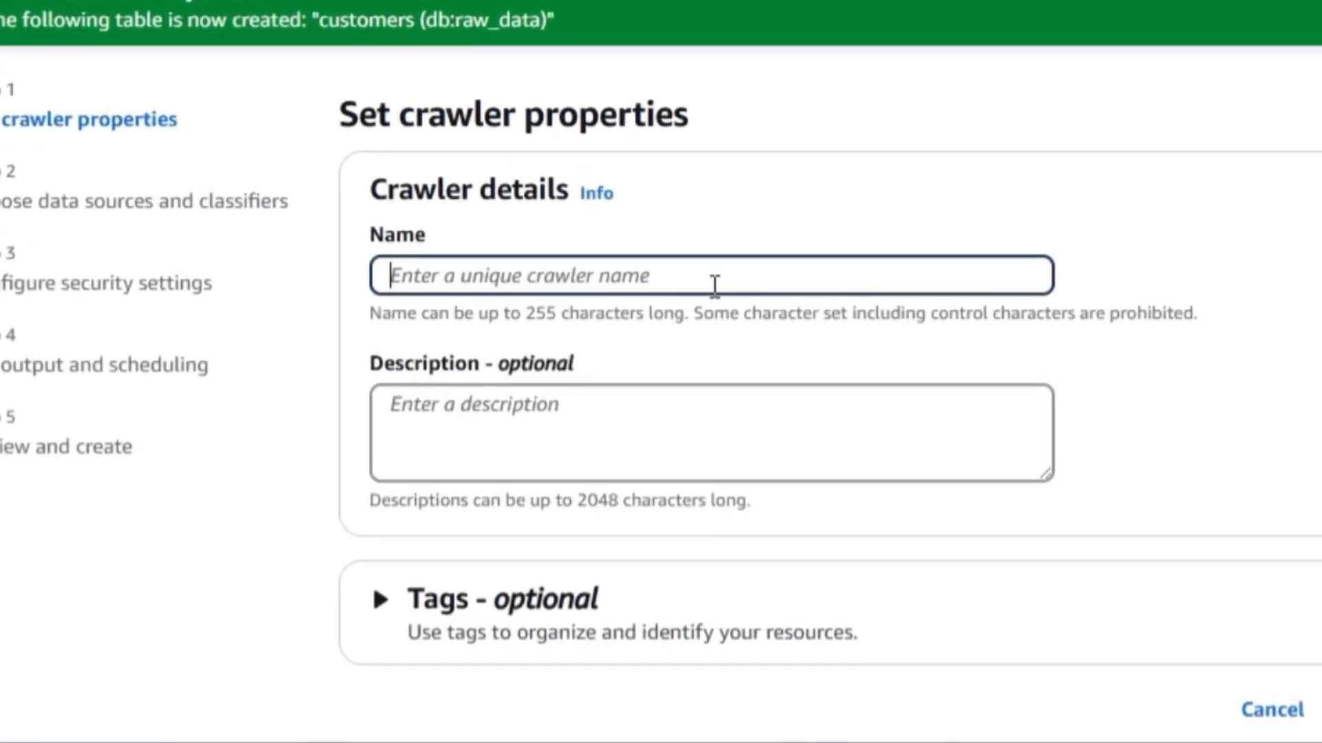
pyautogui.write('Orders')
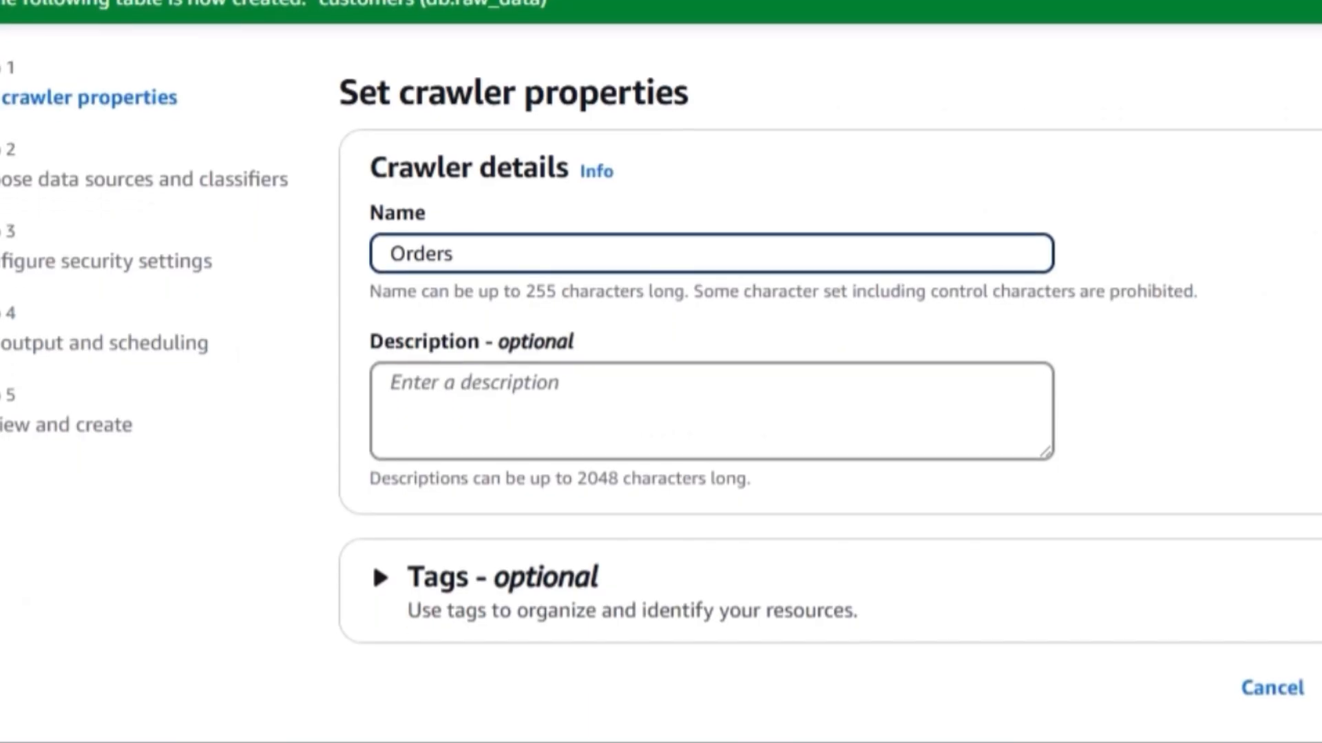
# Step: Describe the crawler as "This is table for order" and proceed to choosing its data sources
pyautogui.click(727, 376)
pyautogui.write('Thi')
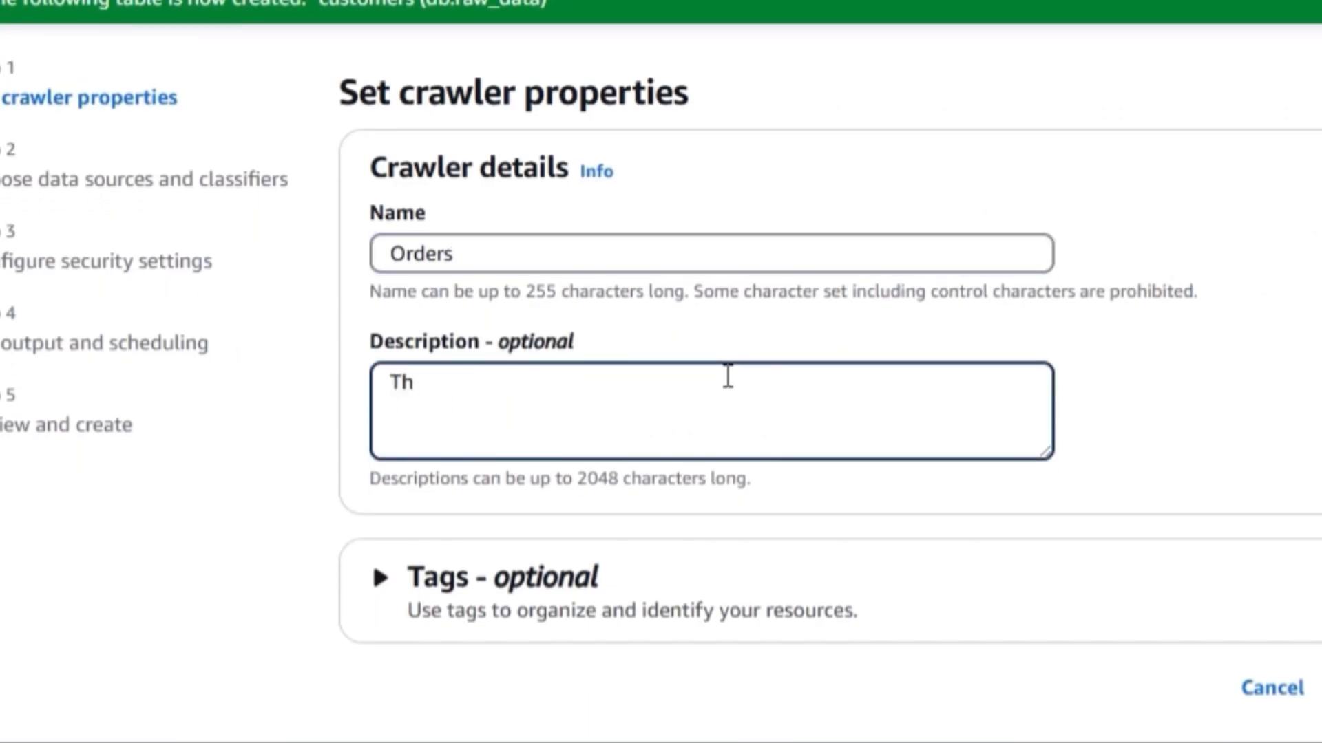
pyautogui.write('s is table for order')
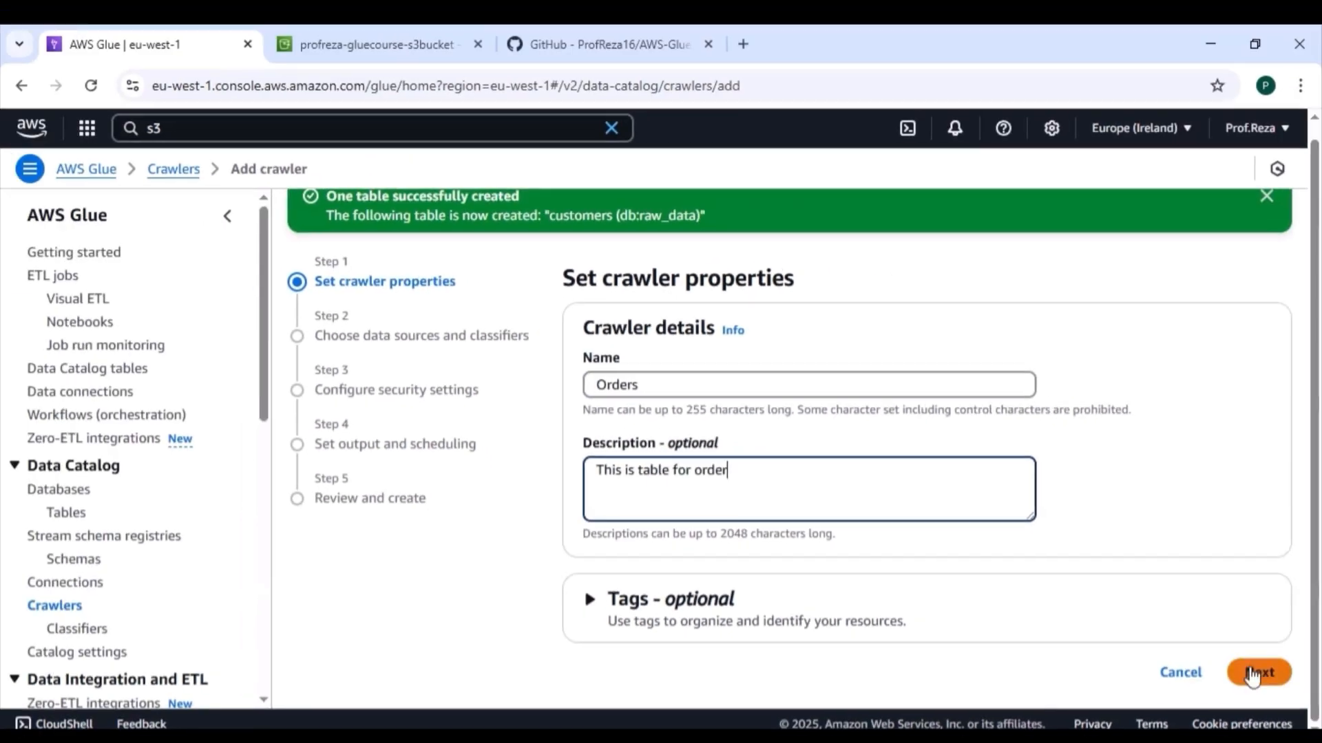
pyautogui.click(1253, 675)
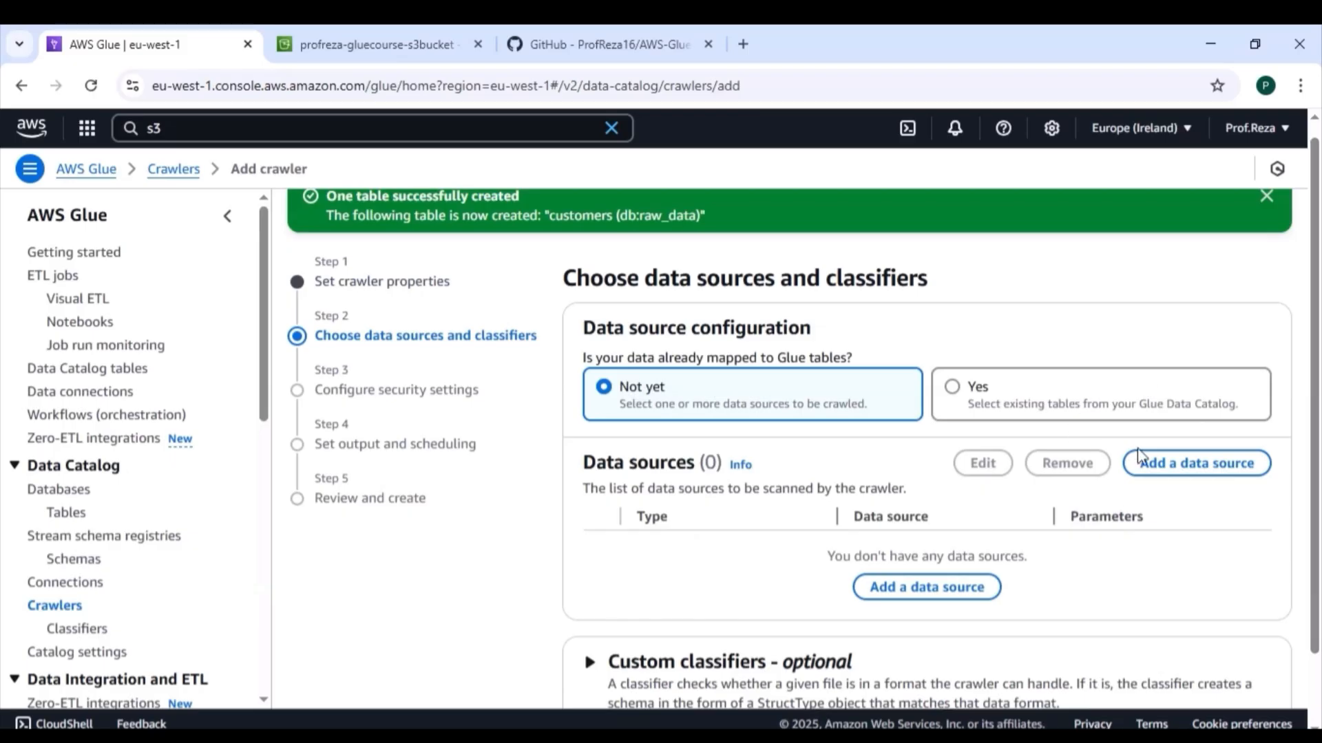
# Step: Add the rawdata/orders/ folder of profreza-gluecourse-s3bucket as an S3 data source, crawling all sub-folders, and proceed to the security settings
pyautogui.click(1208, 464)
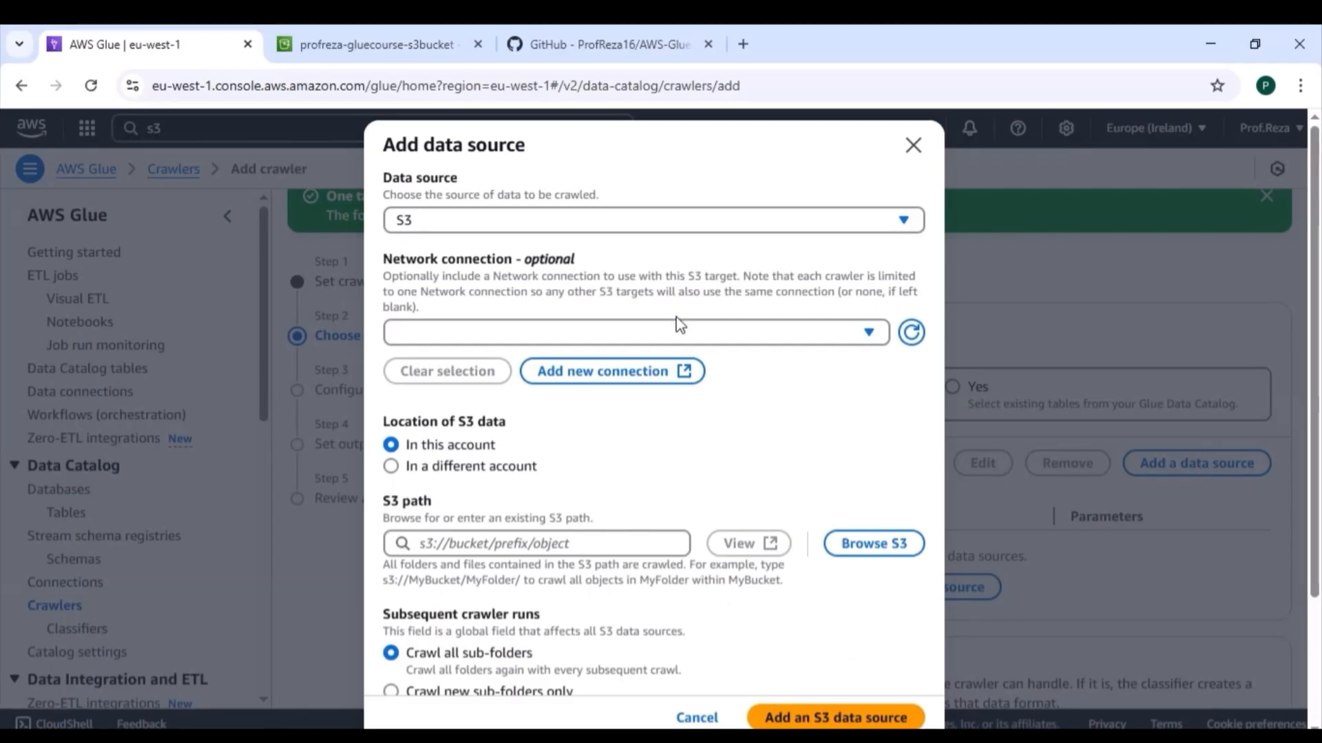
pyautogui.click(888, 546)
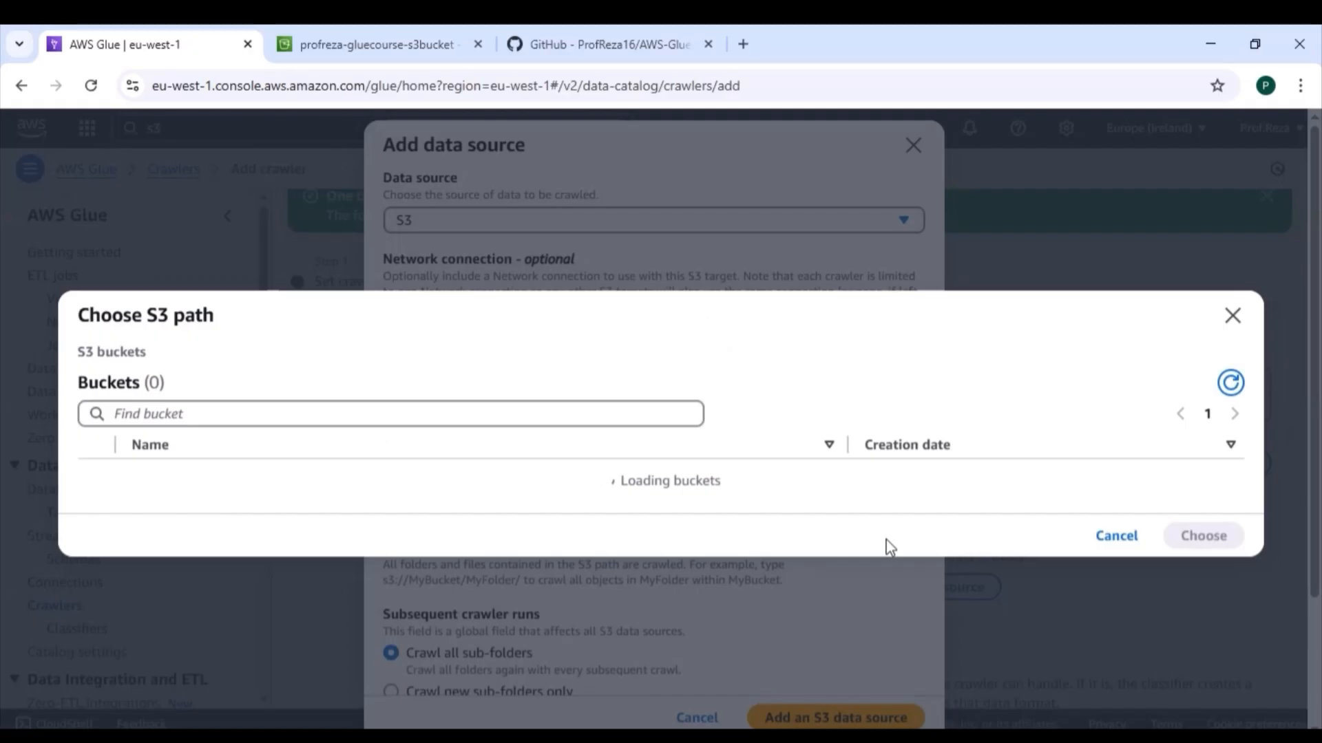
pyautogui.click(182, 497)
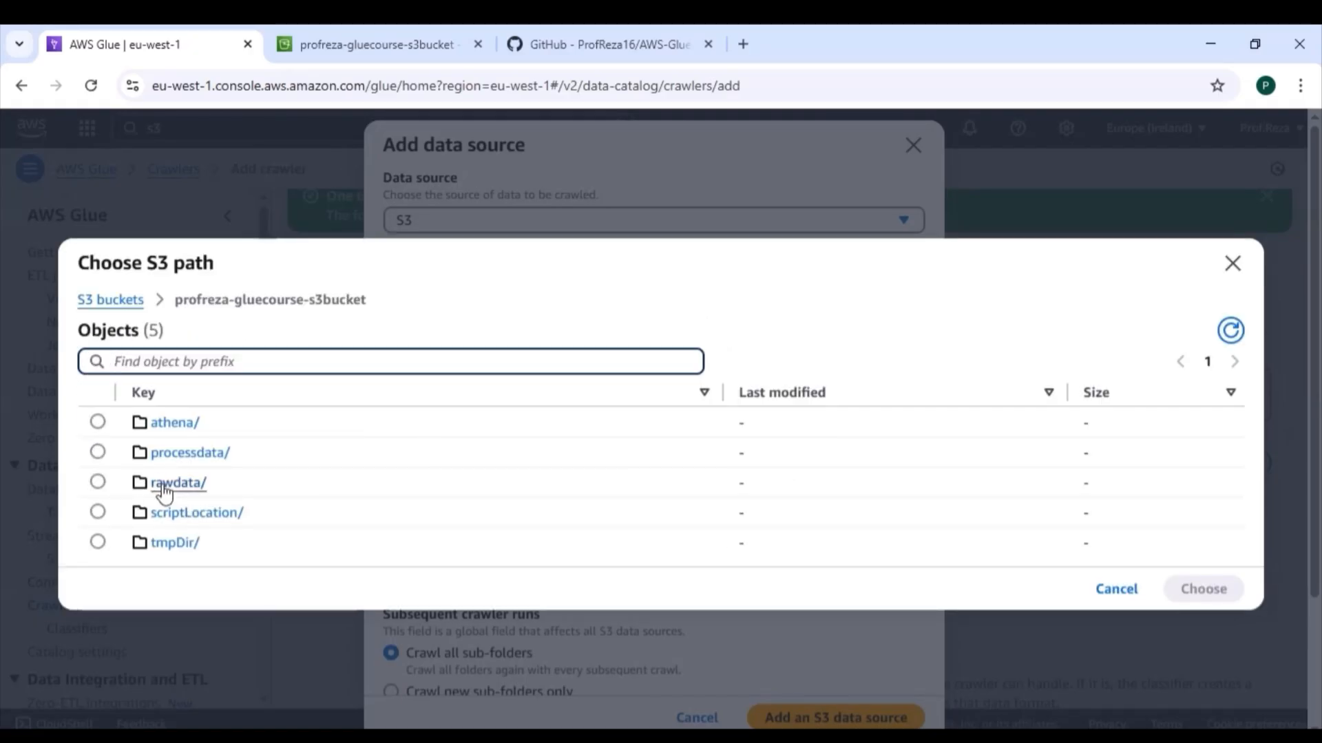
pyautogui.click(164, 486)
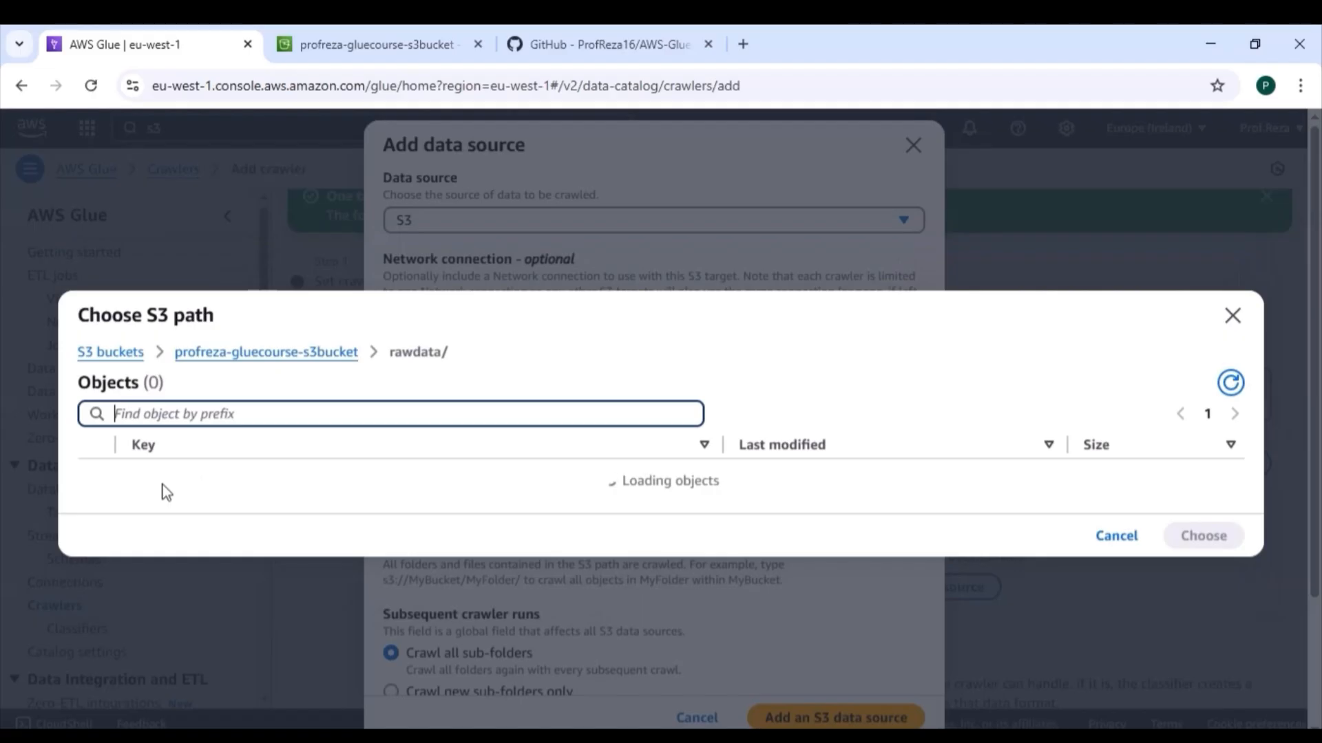
pyautogui.click(98, 497)
pyautogui.click(1217, 546)
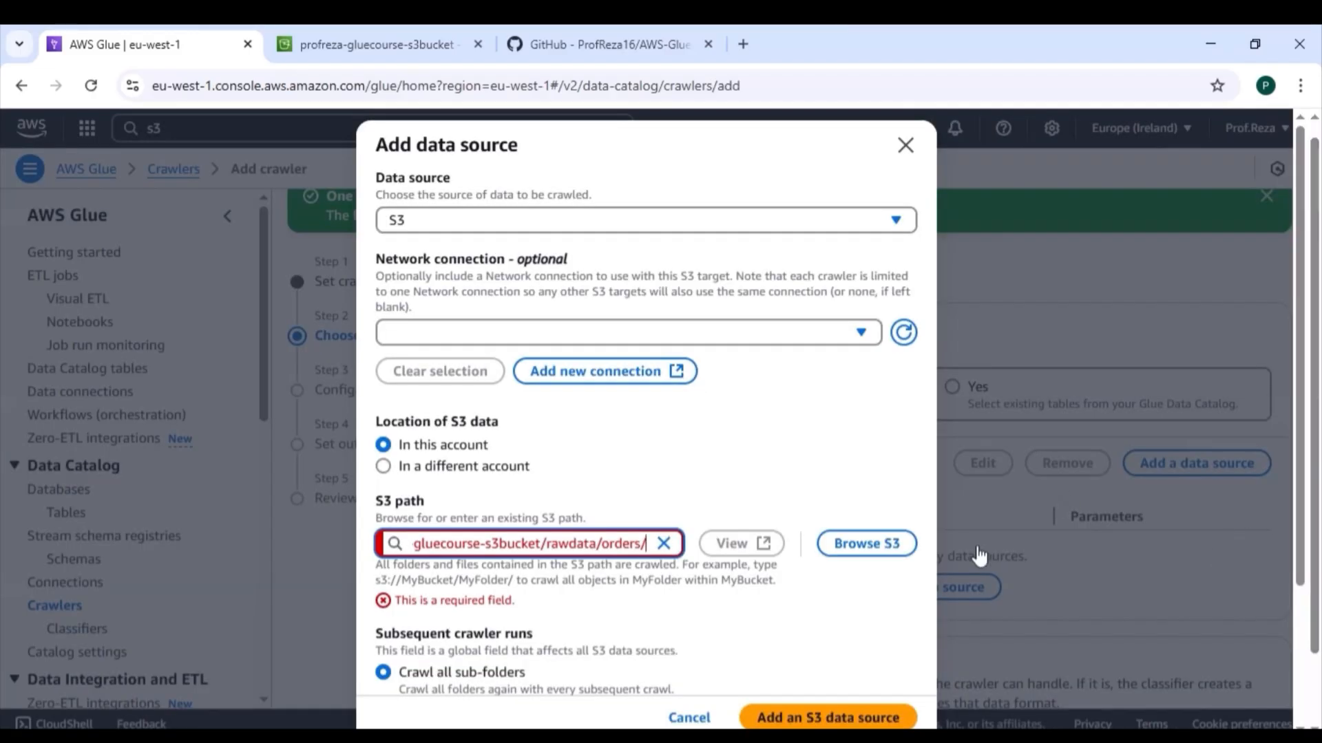
pyautogui.click(848, 617)
pyautogui.scroll(-3, 647, 413)
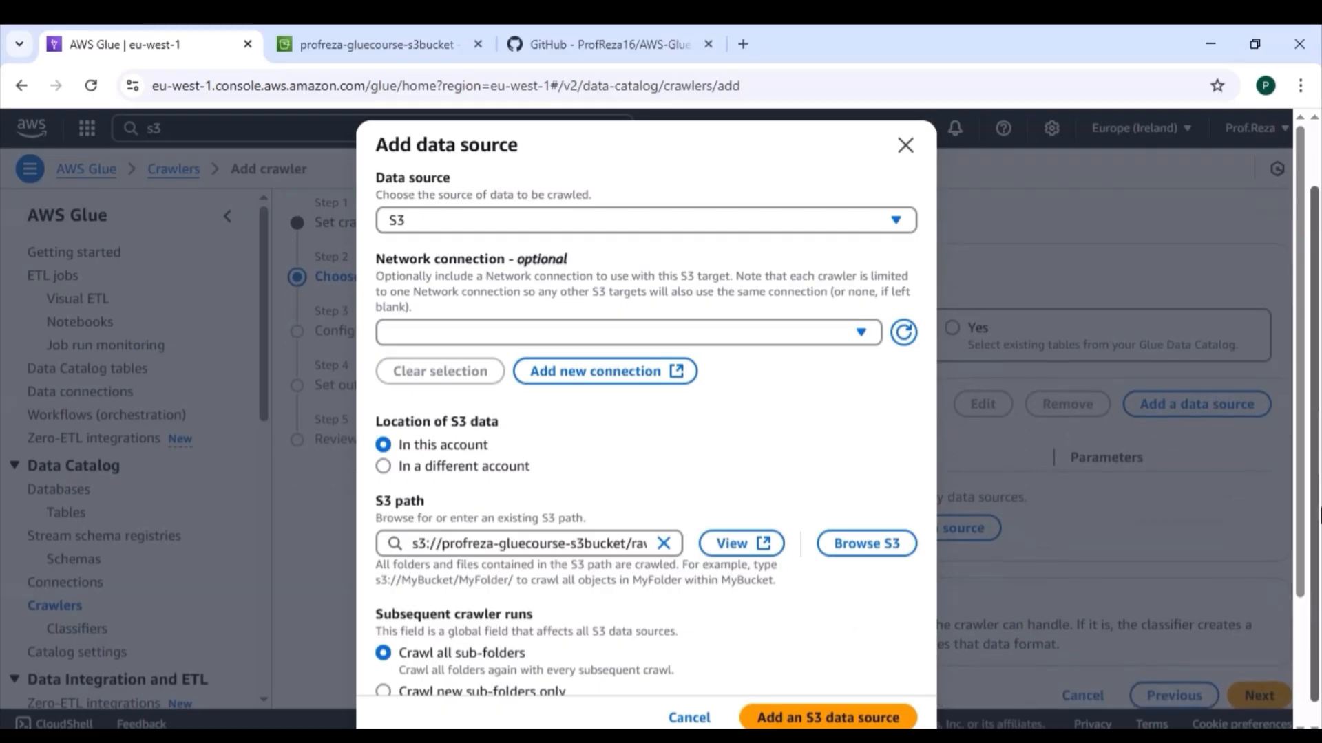
pyautogui.scroll(-2, 902, 630)
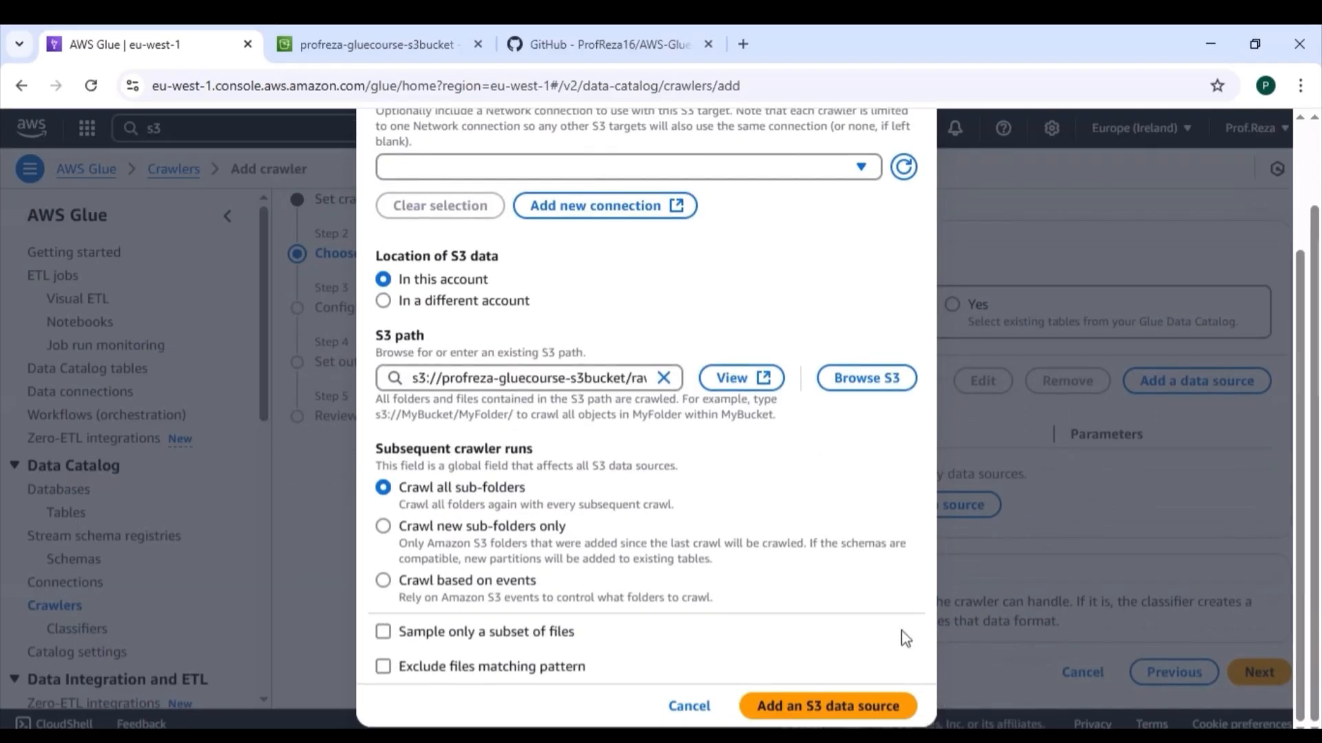
pyautogui.click(847, 707)
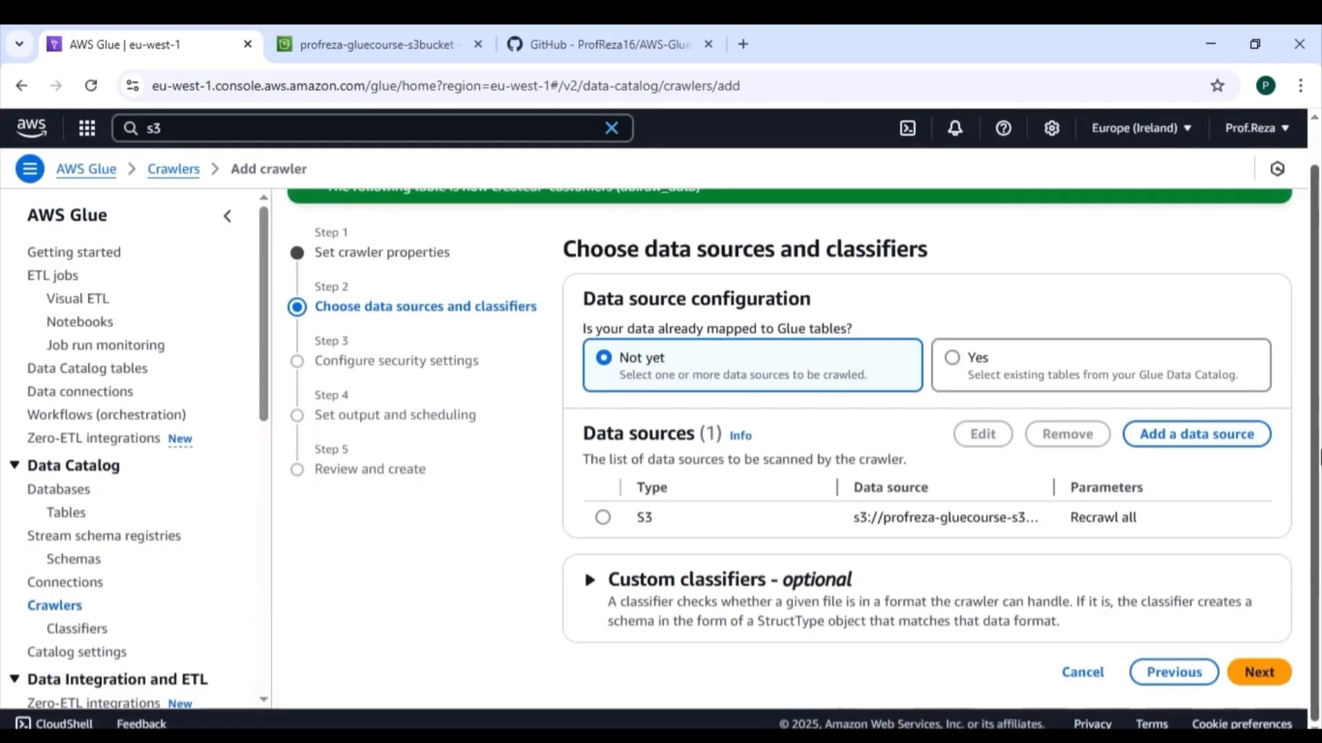
pyautogui.click(1260, 673)
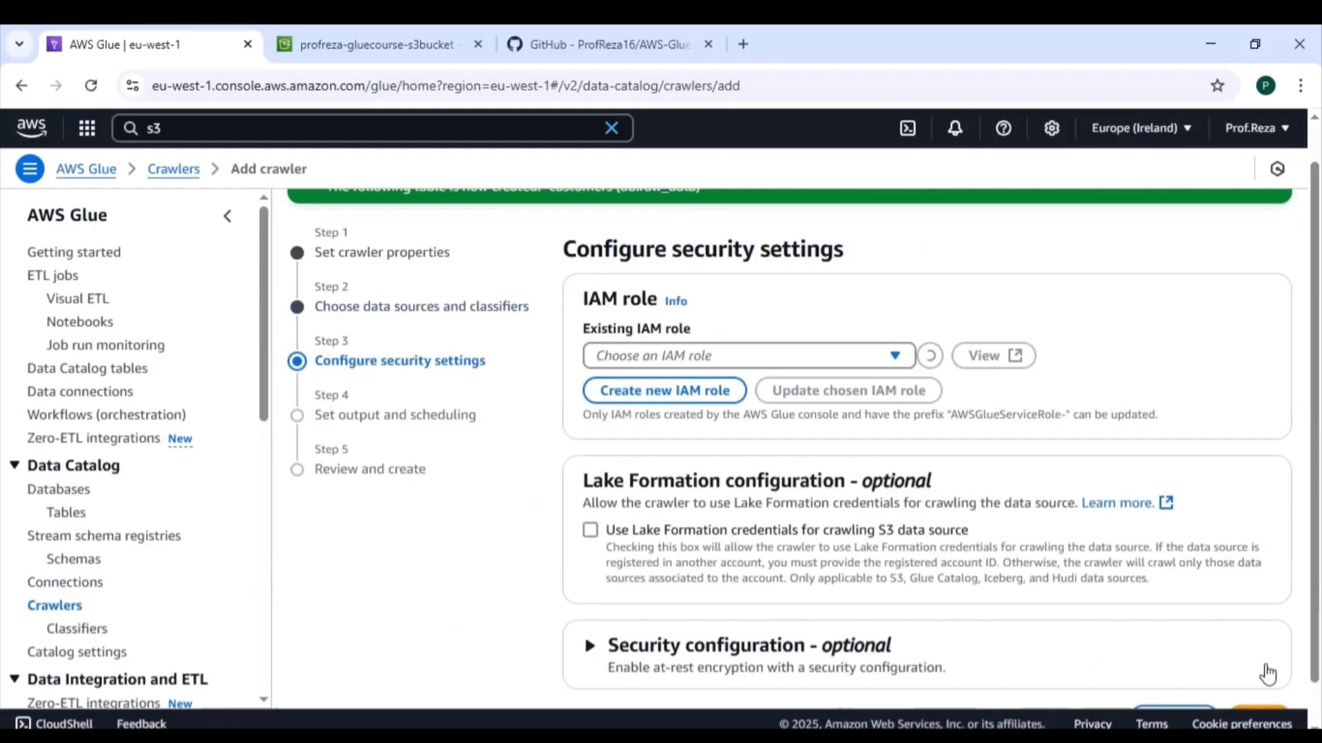
# Step: Assign the existing IAM role AWSGlueServiceRole-TemporaryLivingBeingRole to the crawler and proceed to output and scheduling
pyautogui.scroll(-2, 1318, 537)
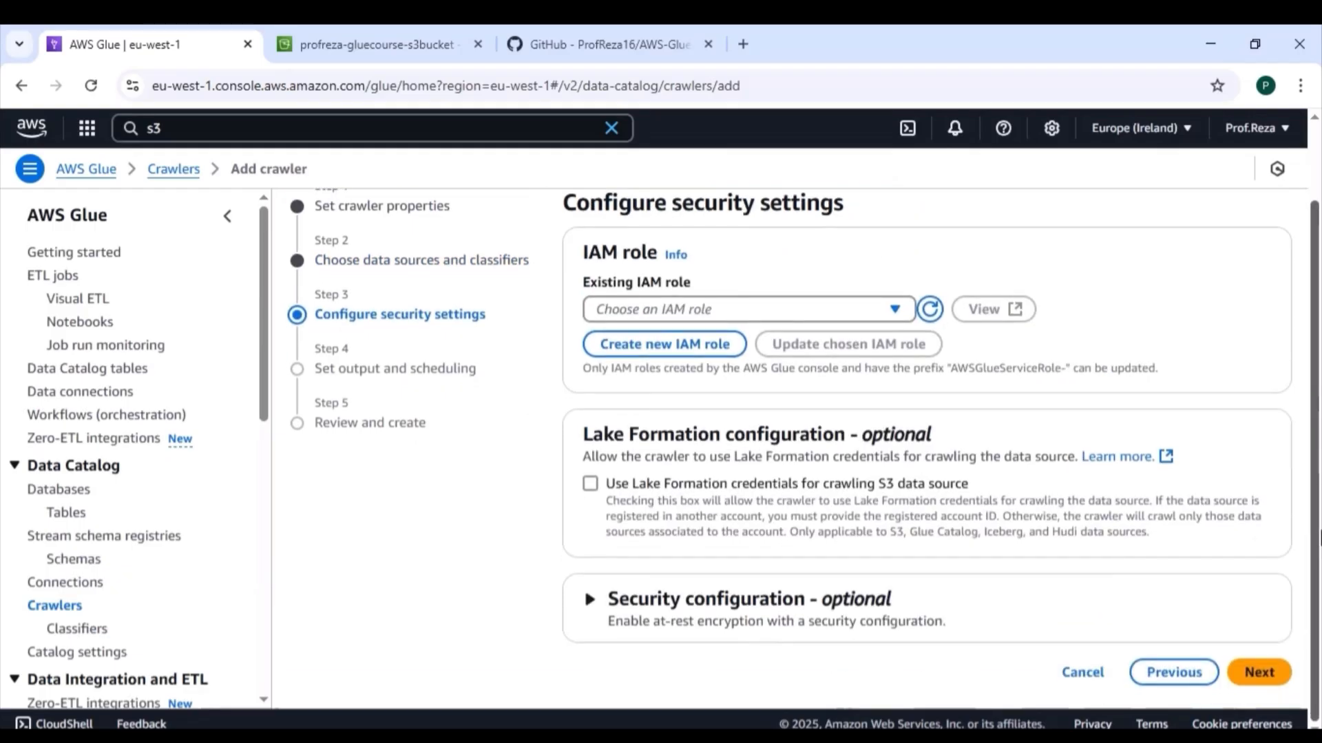
pyautogui.click(893, 309)
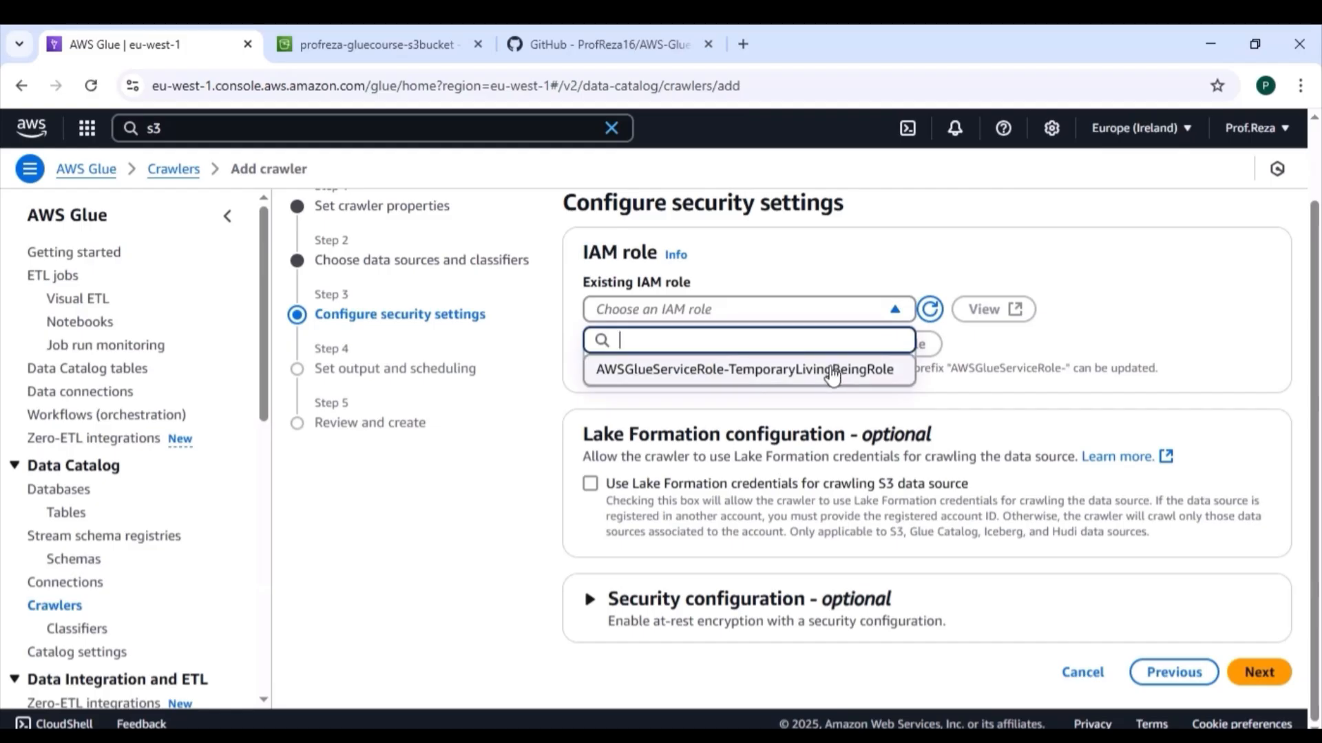
pyautogui.click(832, 372)
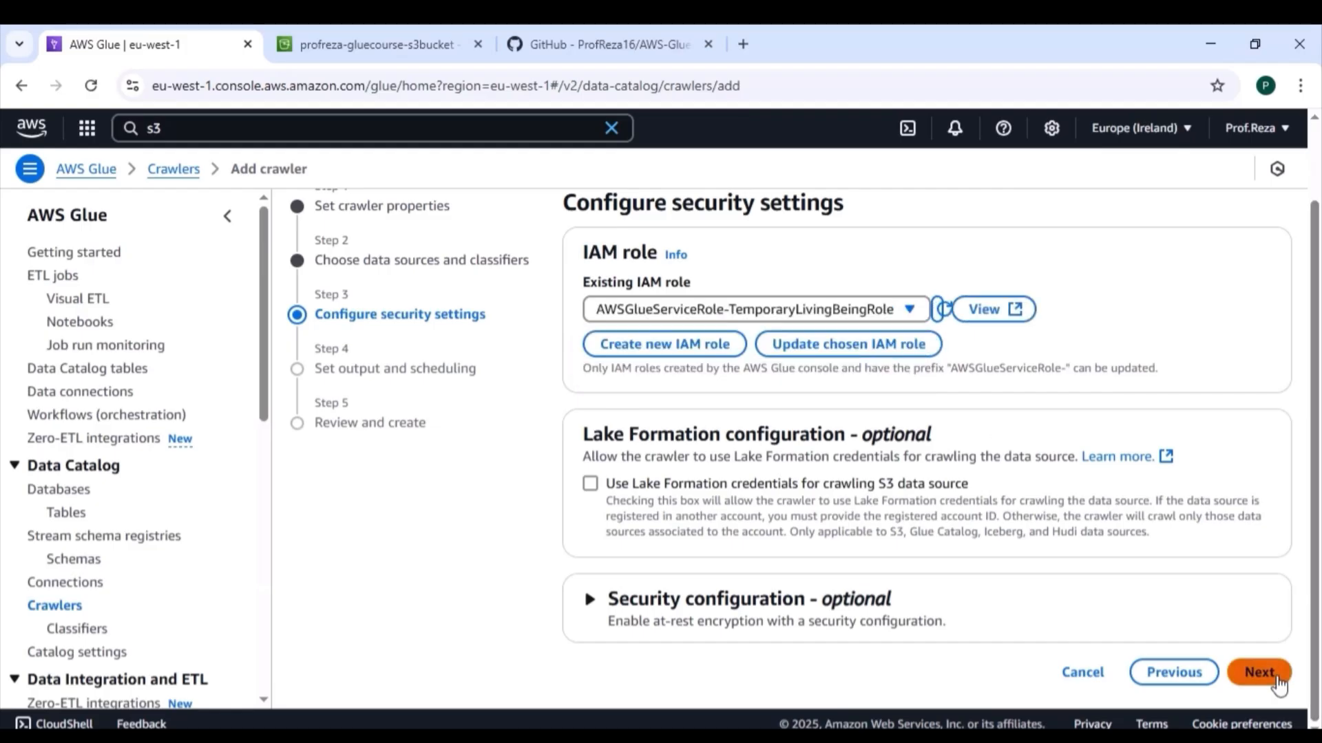
pyautogui.click(1277, 684)
# Step: Keep the crawler frequency On demand, set raw_data as the target database, and proceed to the review
pyautogui.scroll(-2, 1280, 683)
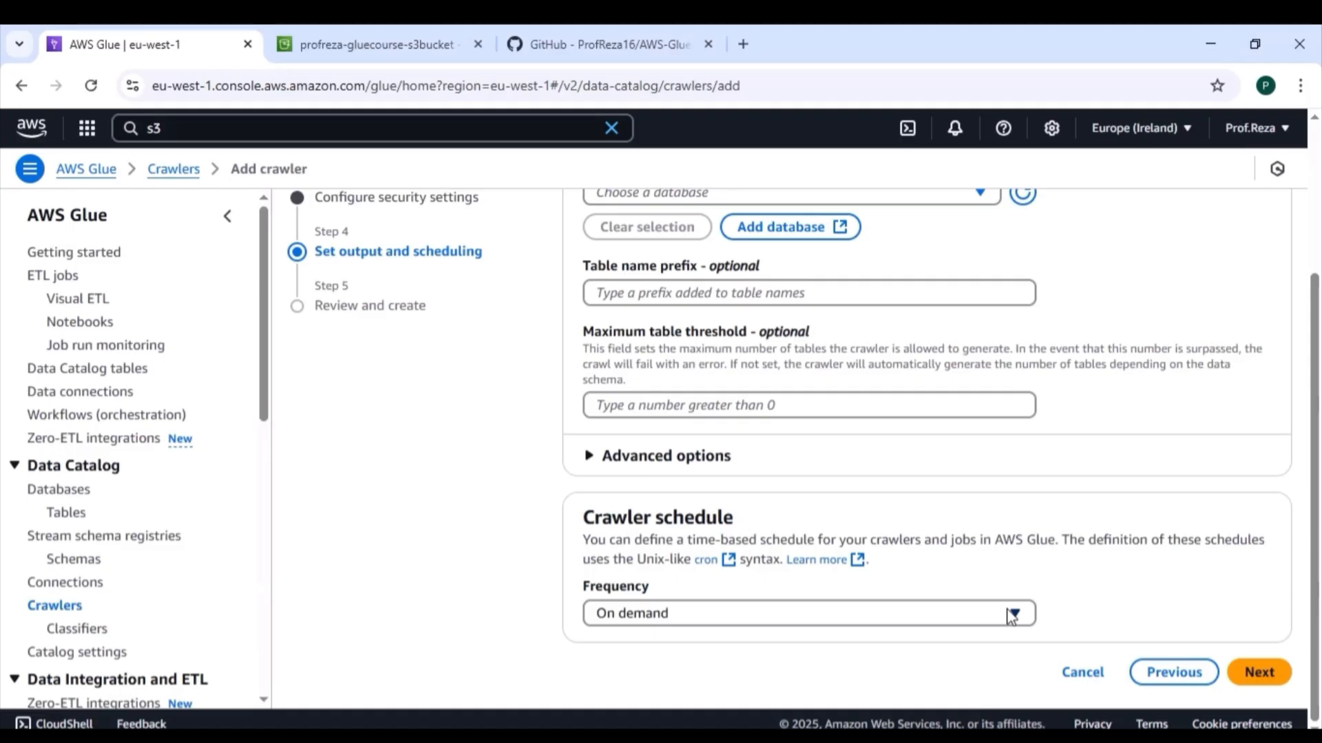
pyautogui.click(1024, 615)
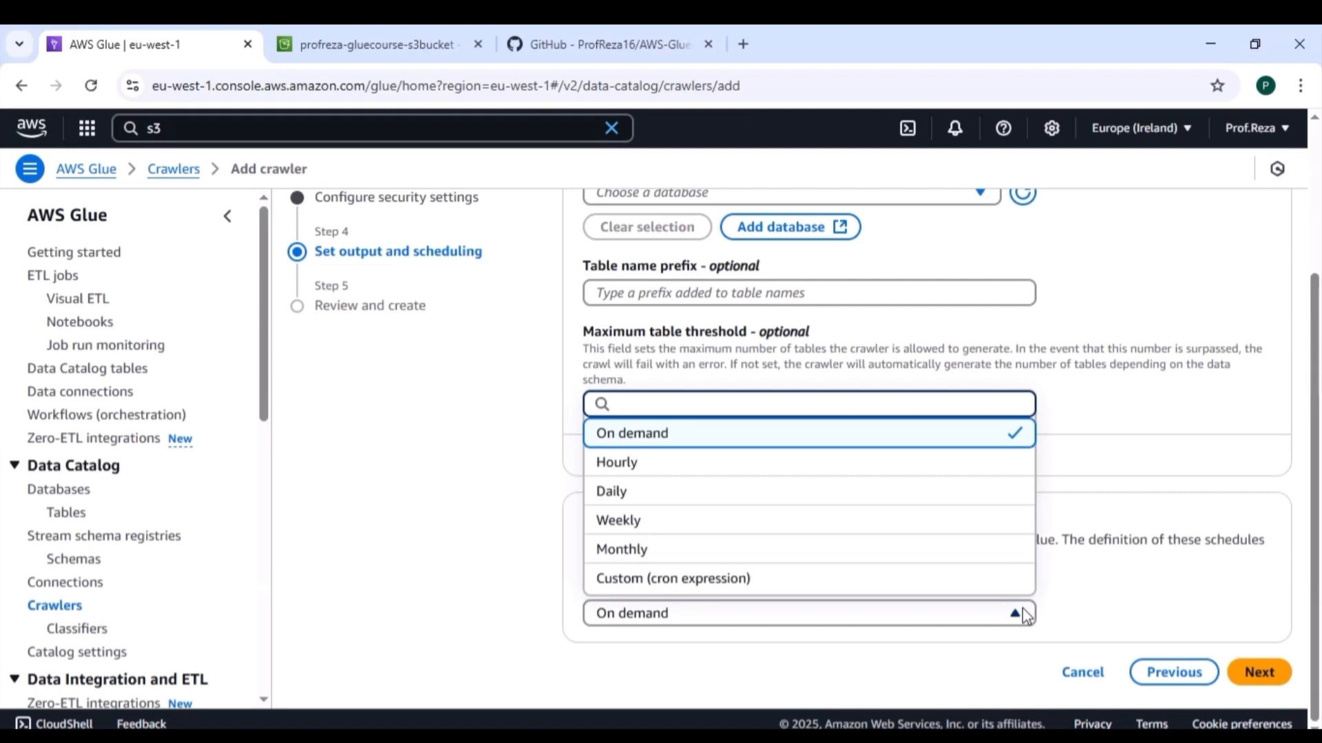
pyautogui.click(1026, 615)
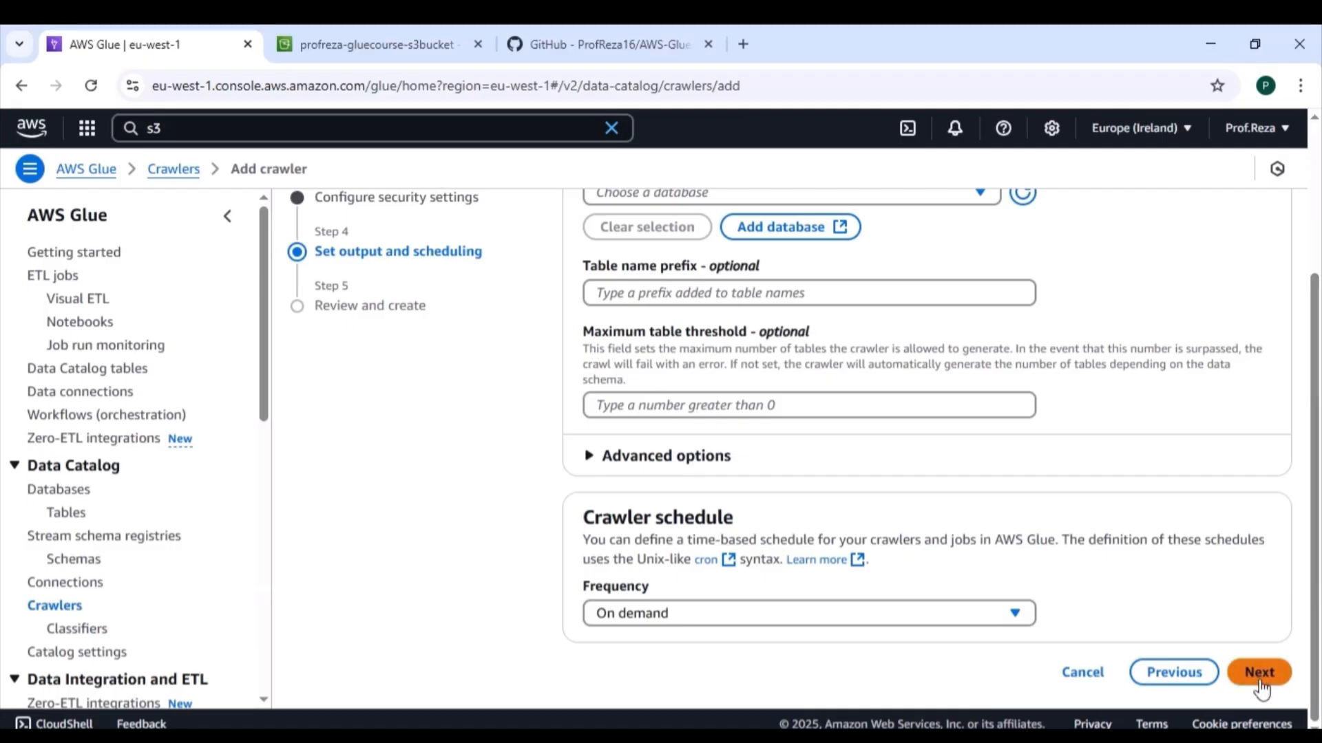
pyautogui.rightClick(1316, 591)
pyautogui.moveTo(1316, 601)
pyautogui.mouseDown()
pyautogui.moveTo(1317, 587)
pyautogui.moveTo(1316, 603)
pyautogui.mouseUp()
pyautogui.click(1256, 683)
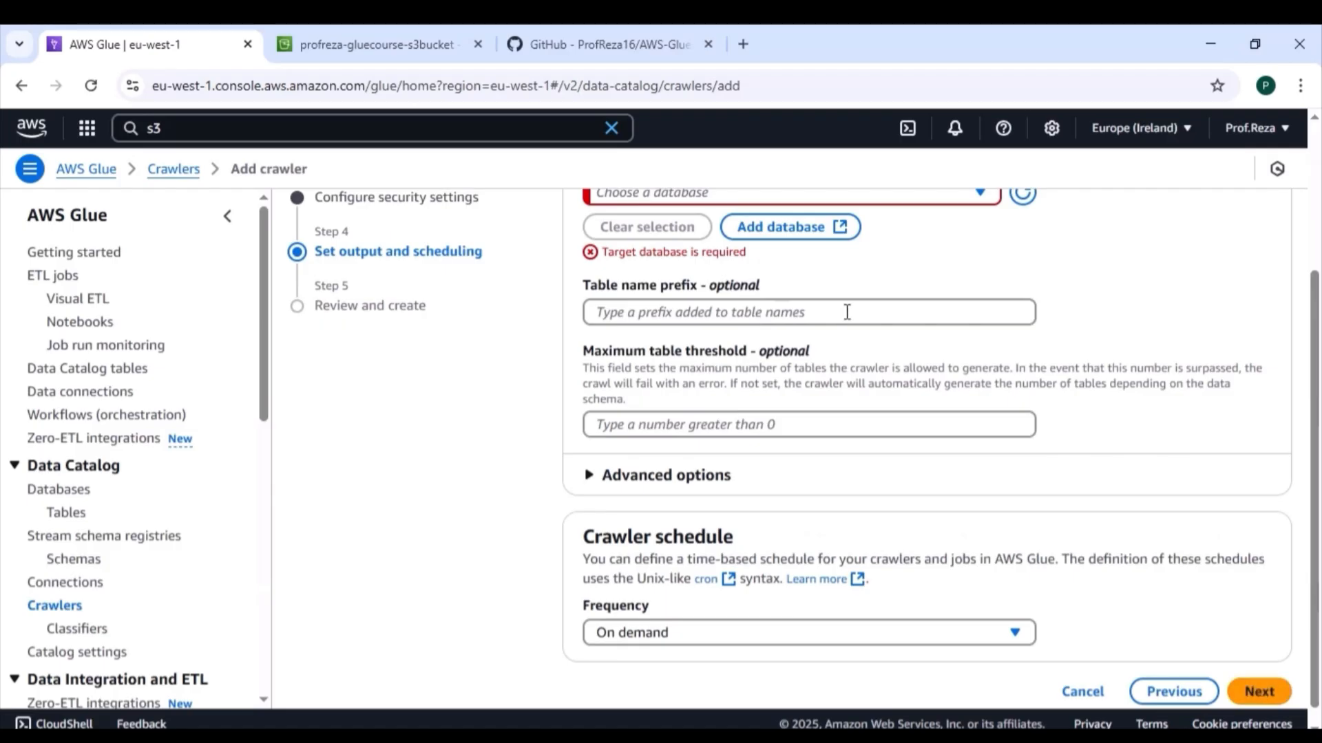
pyautogui.click(972, 193)
pyautogui.click(837, 255)
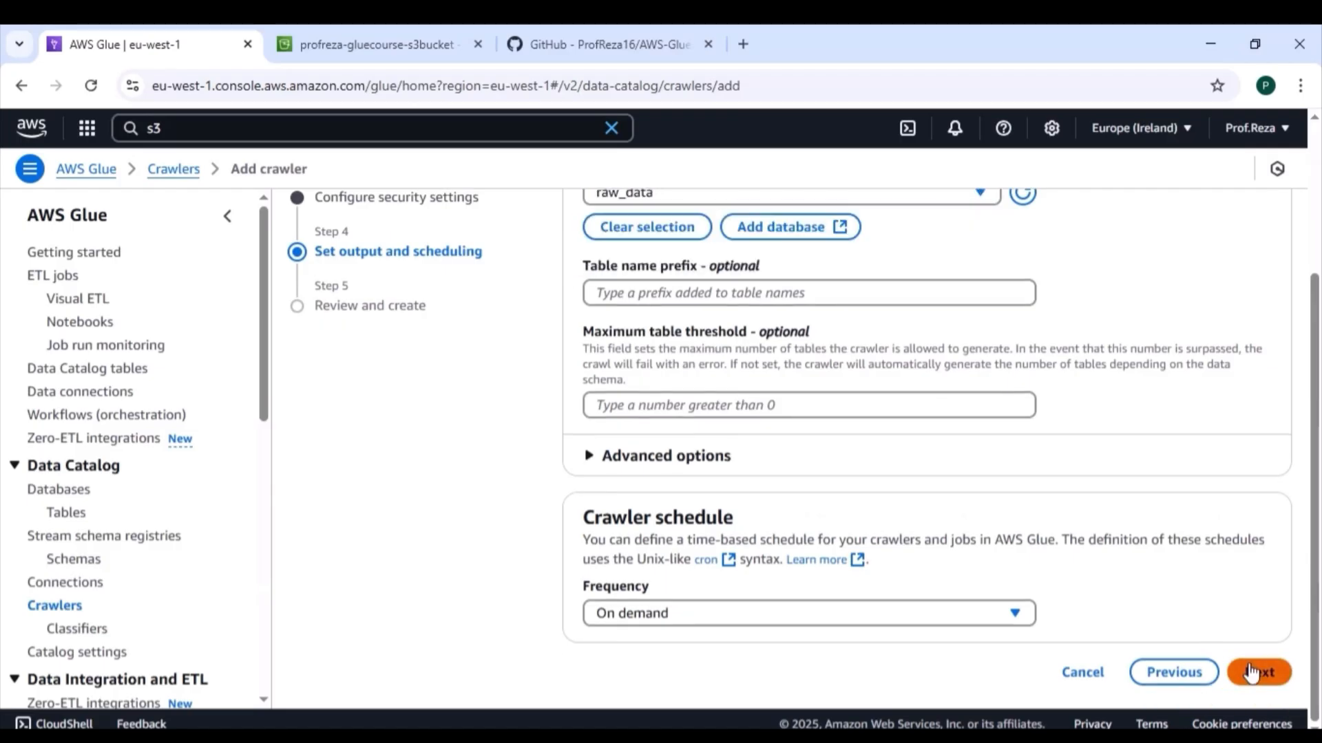
pyautogui.click(1249, 664)
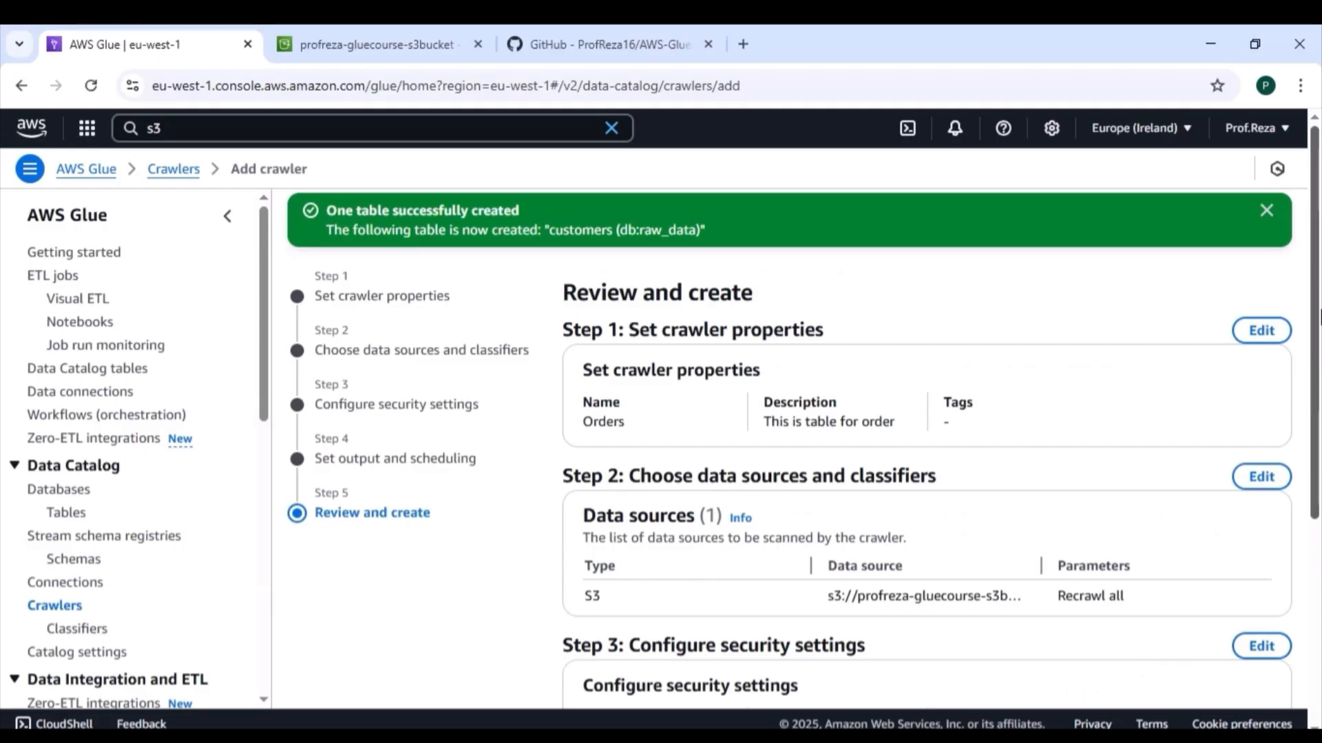
# Step: Review the settings, create the Orders crawler, and run it
pyautogui.moveTo(1319, 318); pyautogui.dragTo(1319, 597)
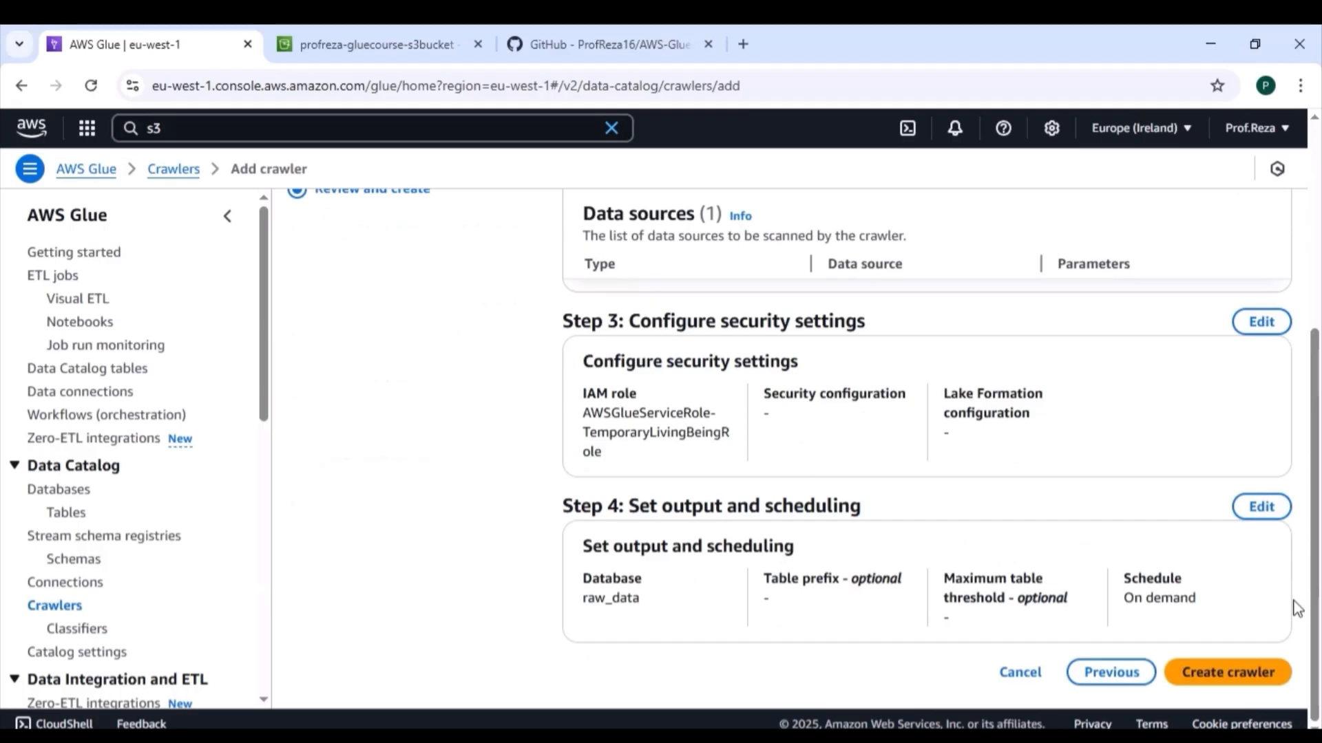
pyautogui.click(1239, 667)
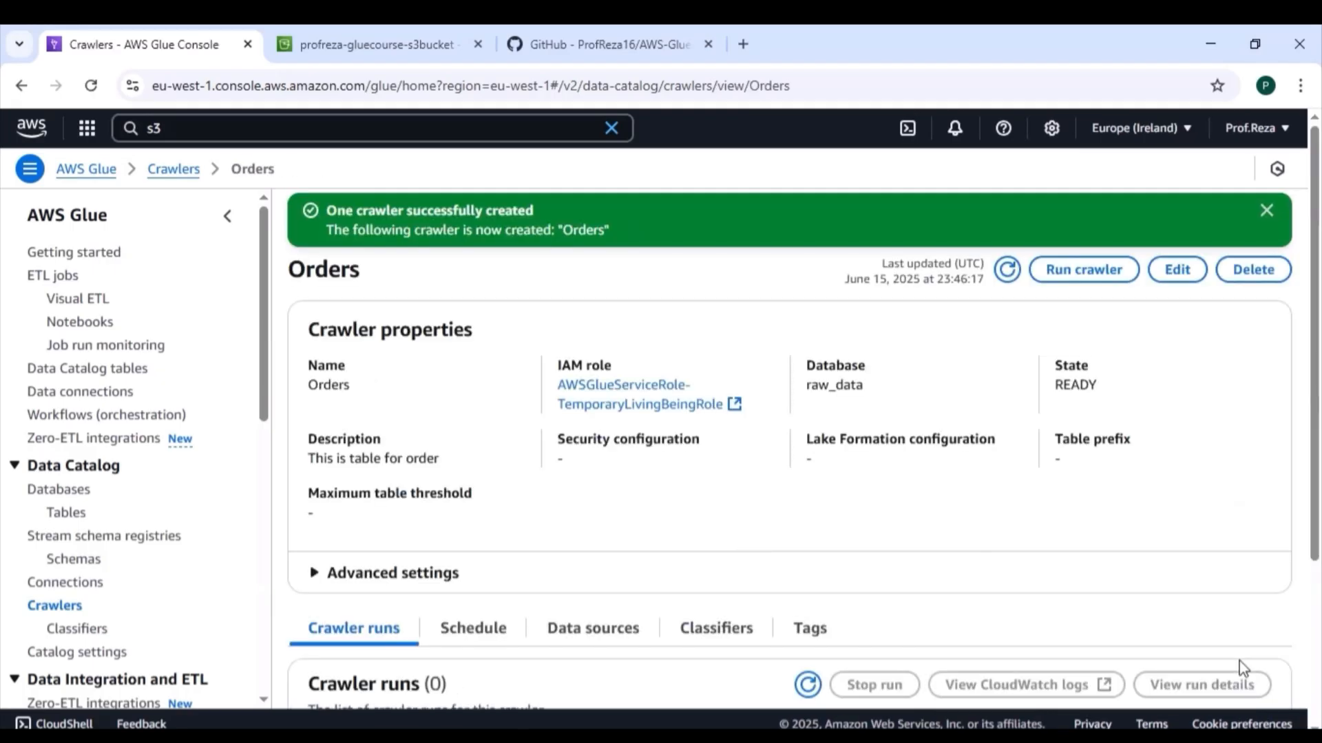
pyautogui.scroll(-4, 914, 588)
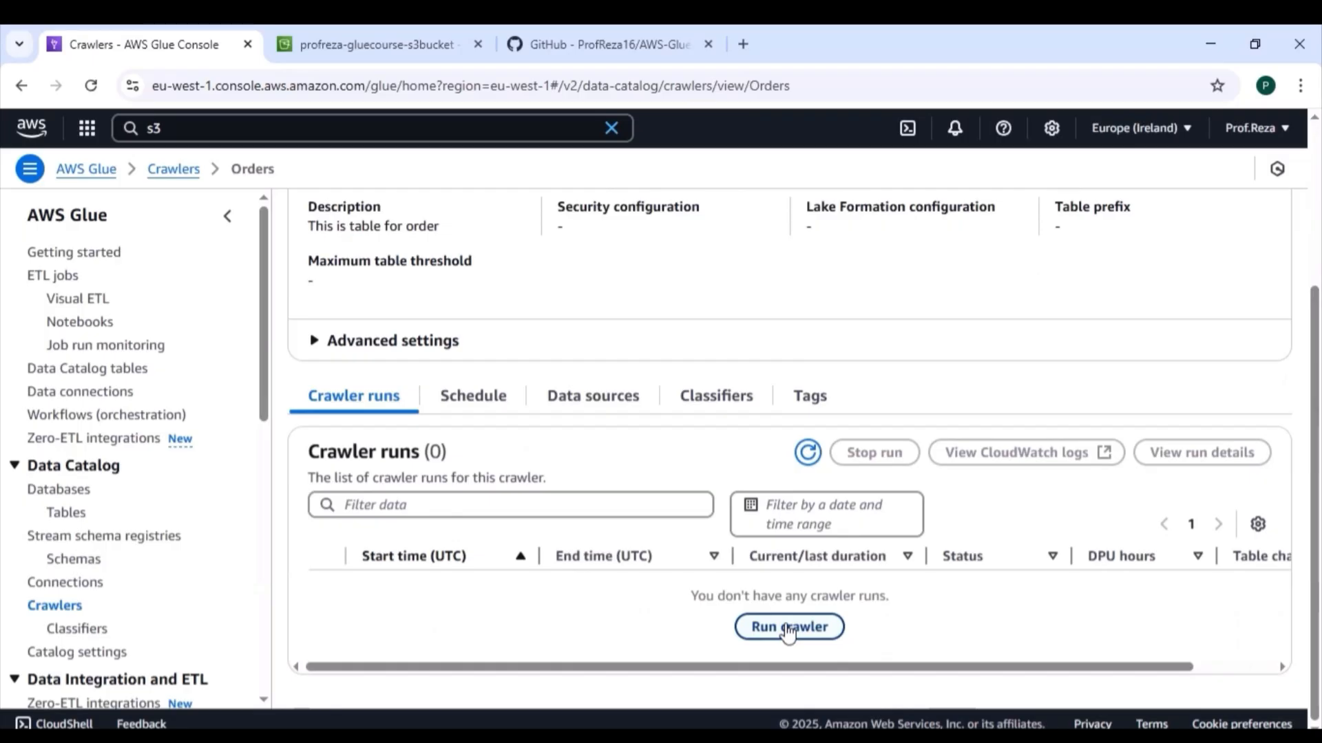
pyautogui.click(788, 628)
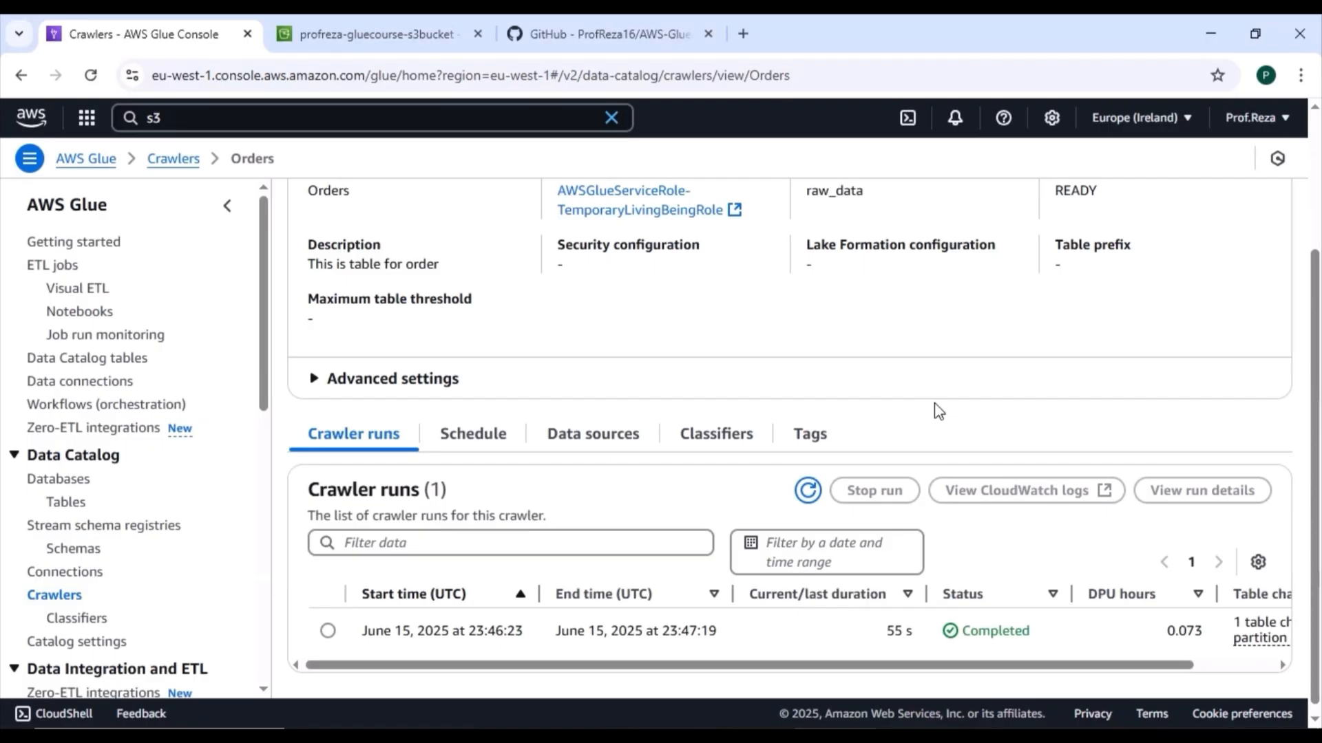